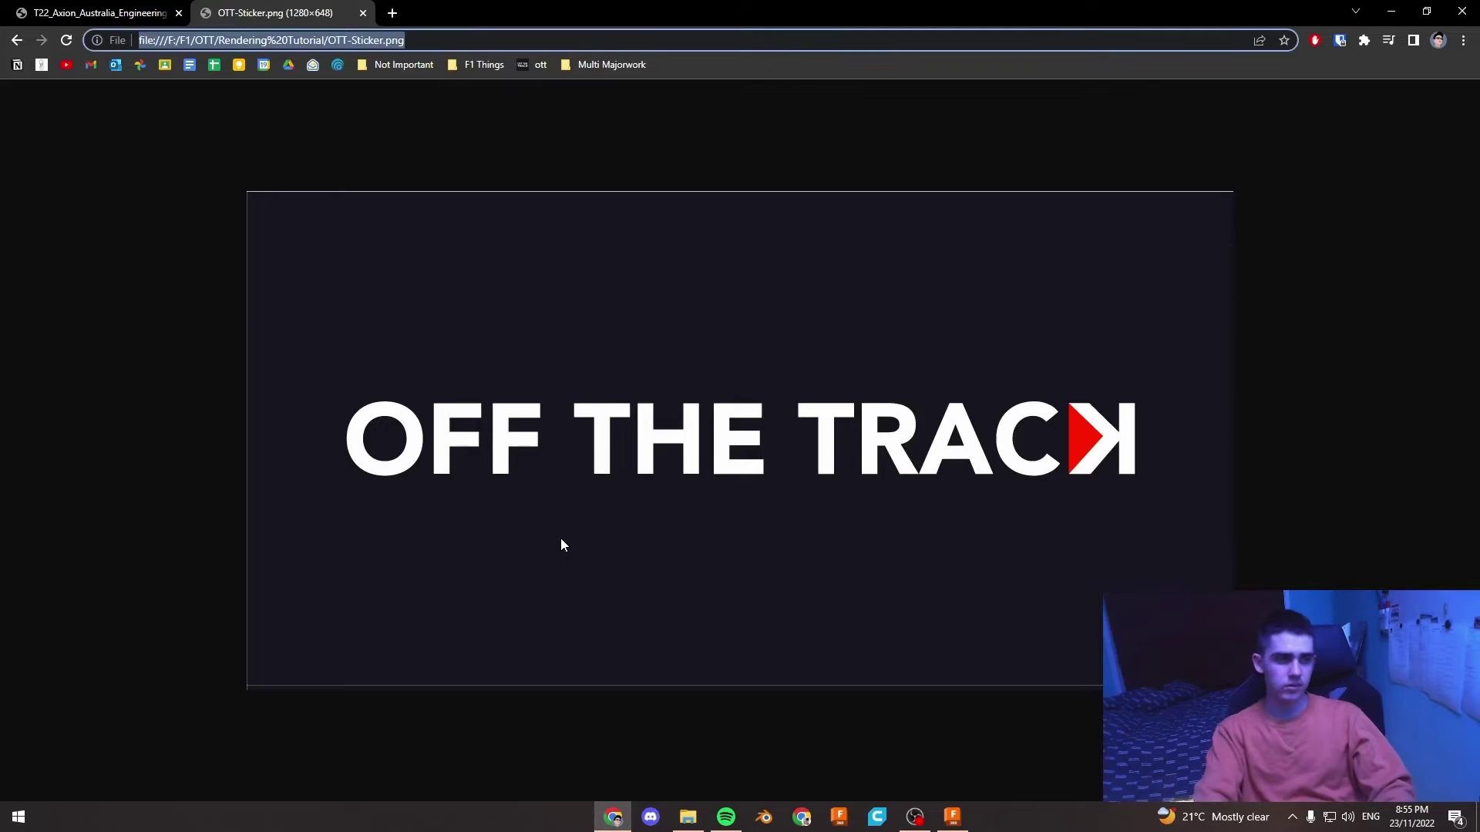
# Step: Go to blender.org in Chrome and open its Download page
pyautogui.write('blender.po')
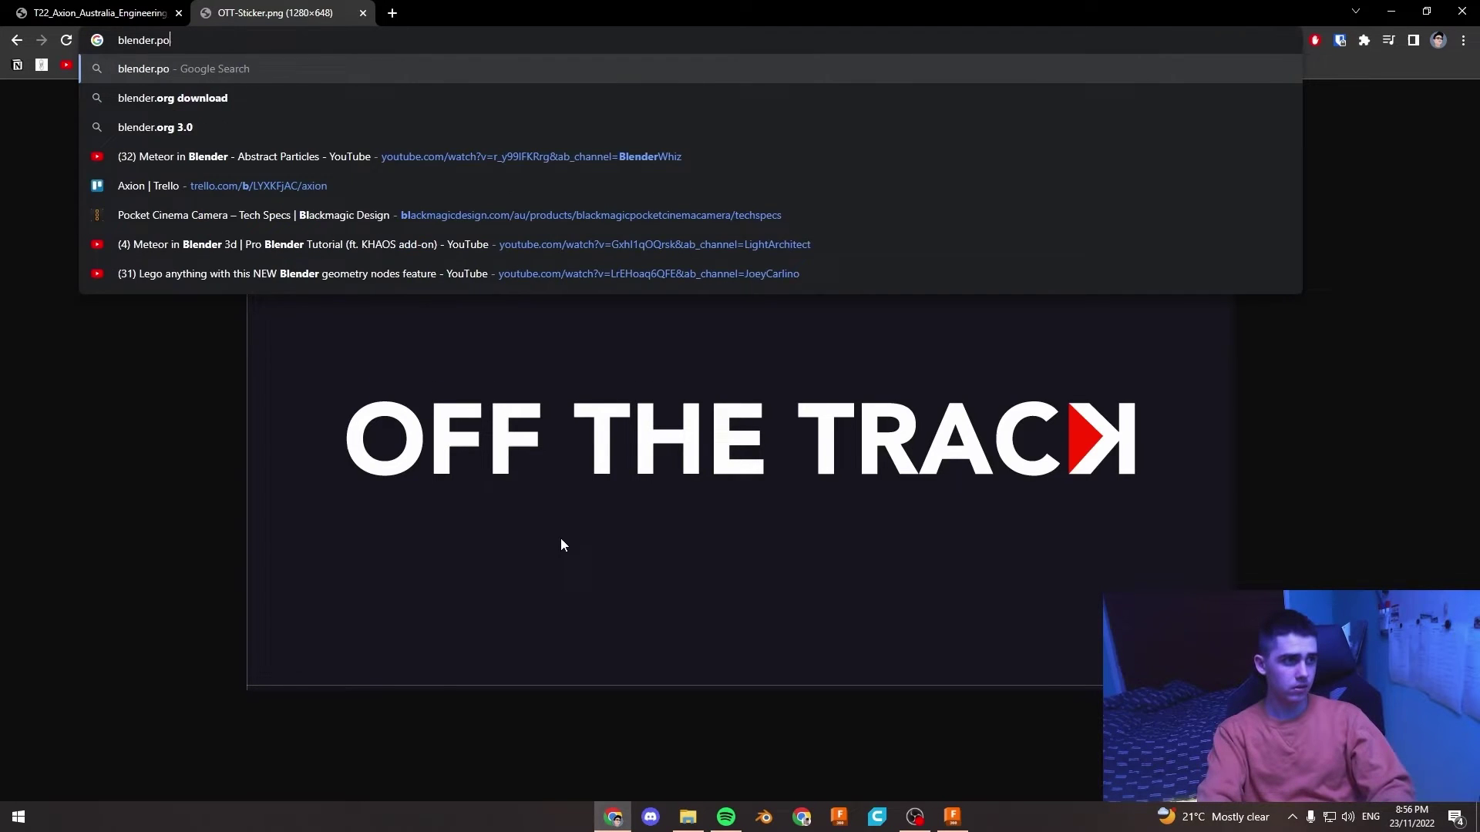
pyautogui.press('BackSpace')
pyautogui.press('BackSpace')
pyautogui.write('org')
pyautogui.press('Return')
pyautogui.click(763, 102)
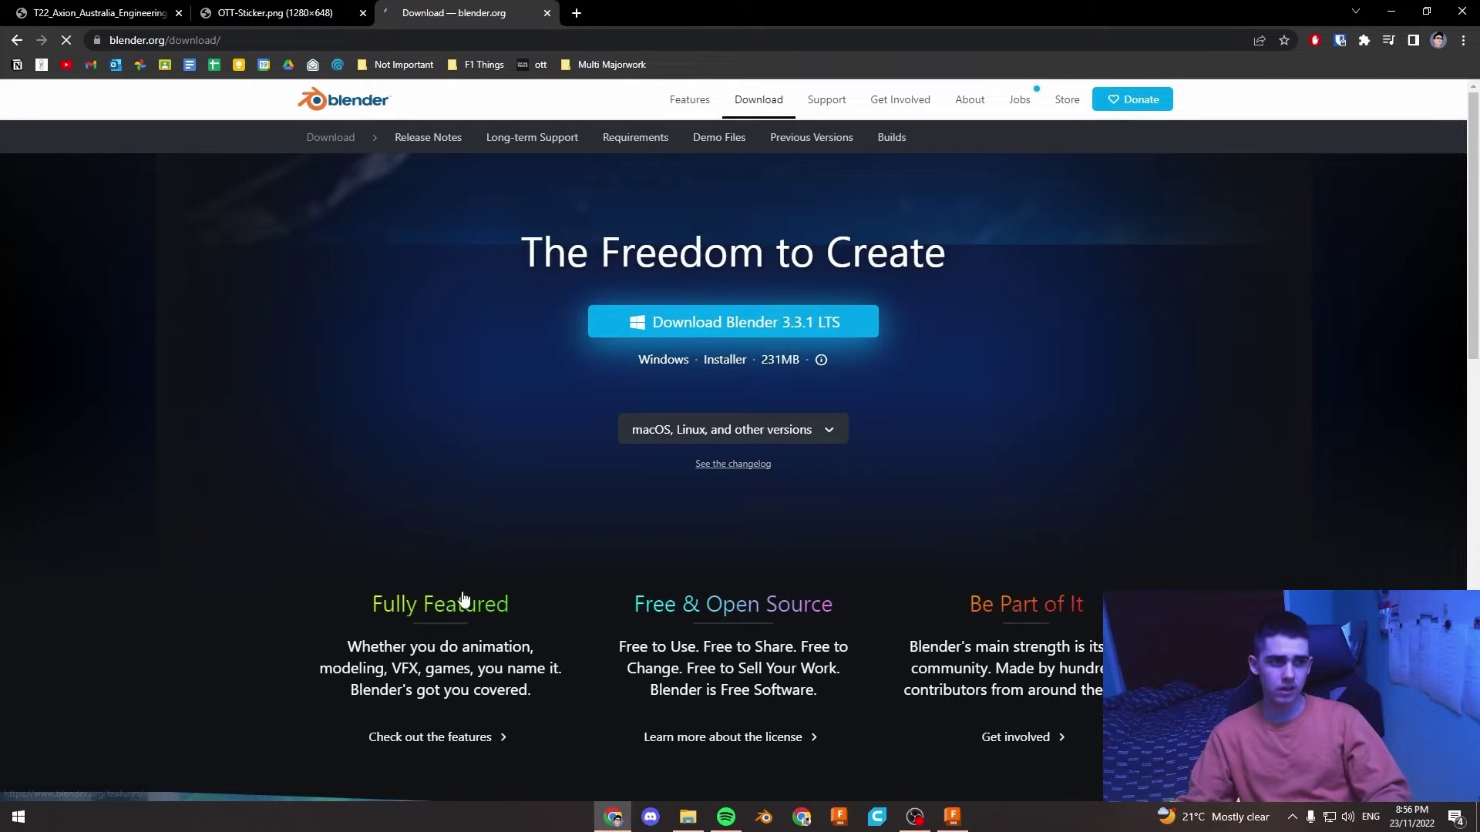
# Step: Close the download tab and launch Blender from the taskbar
pyautogui.hotkey('ctrl', 'w')
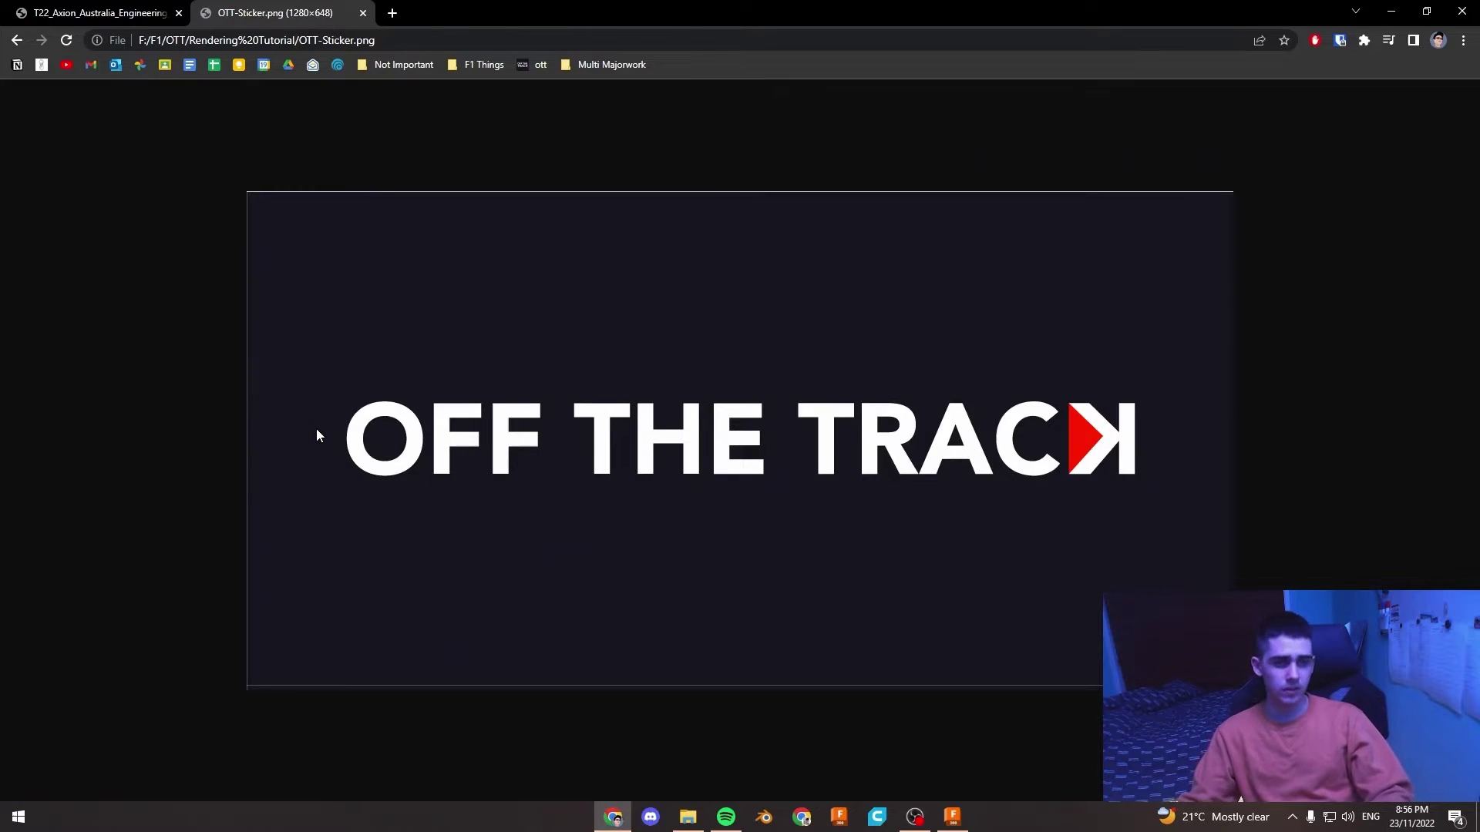
pyautogui.hotkey('alt', 'Tab')
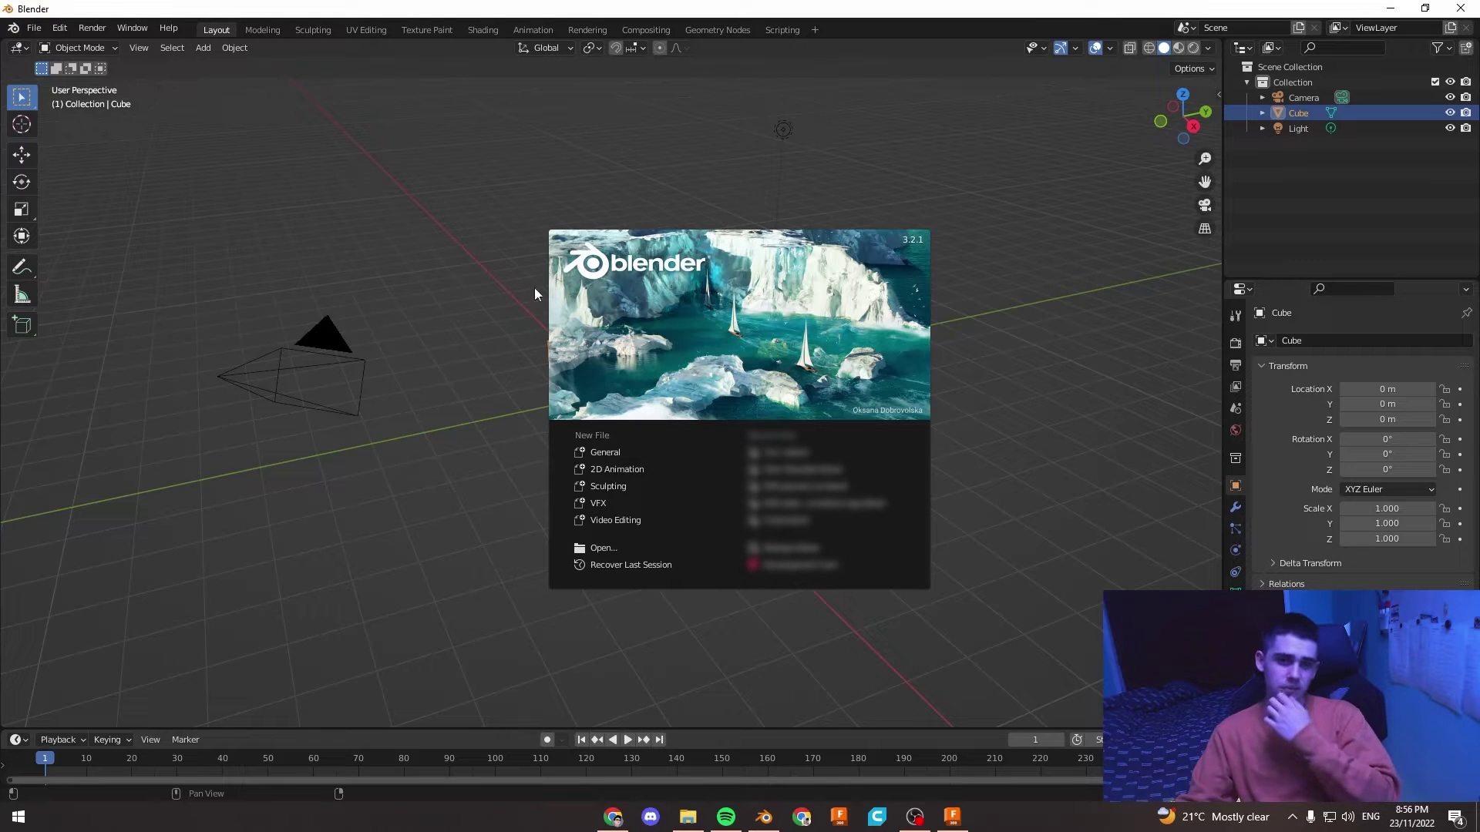
pyautogui.click(321, 243)
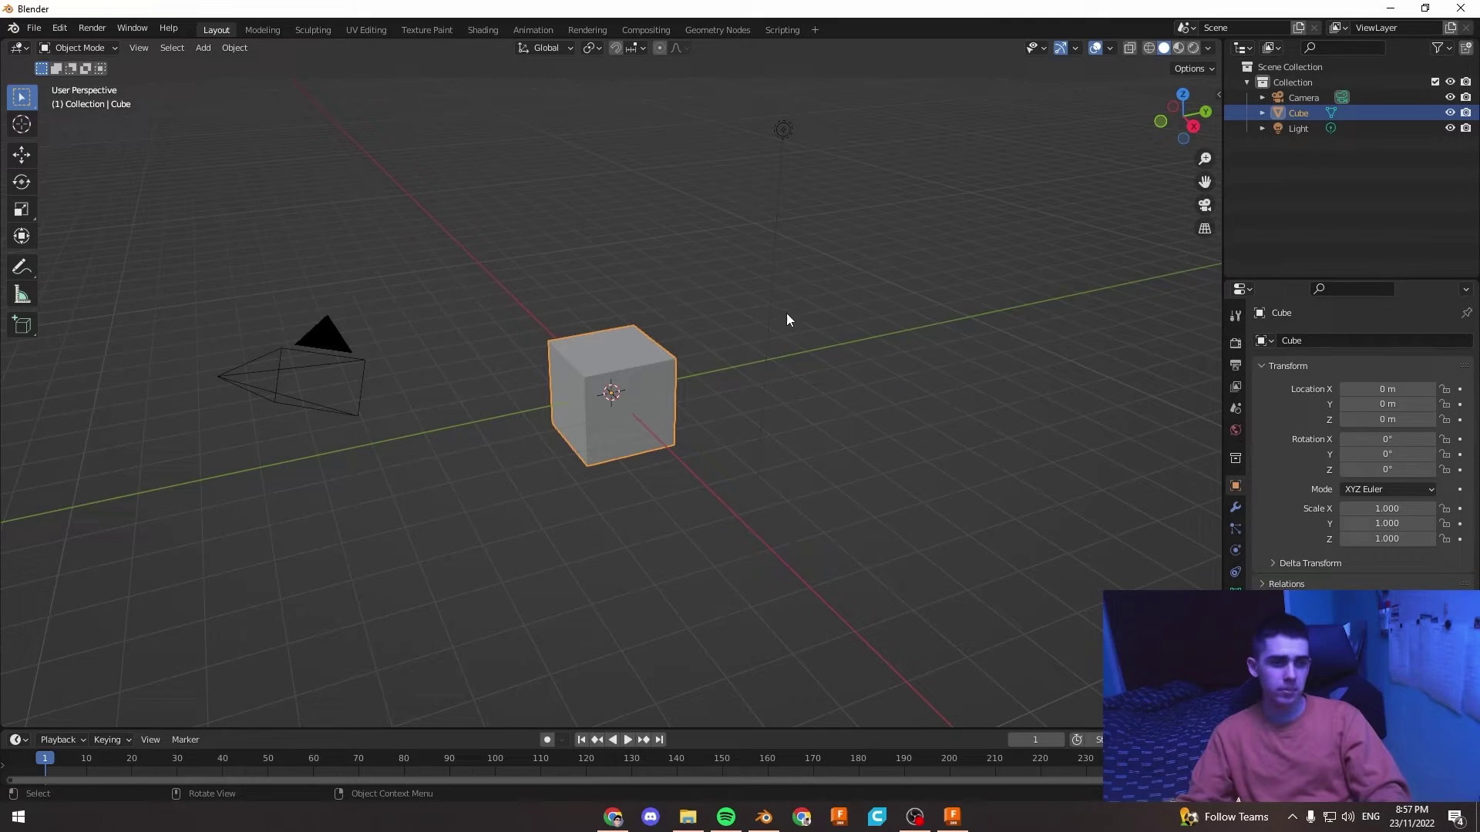
pyautogui.moveTo(780, 313)
pyautogui.mouseDown(button='middle')
pyautogui.moveTo(756, 356)
pyautogui.moveTo(704, 284)
pyautogui.moveTo(740, 367)
pyautogui.moveTo(439, 344)
pyautogui.moveTo(628, 407)
pyautogui.moveTo(690, 310)
pyautogui.moveTo(705, 313)
pyautogui.moveTo(659, 320)
pyautogui.mouseUp(button='middle')
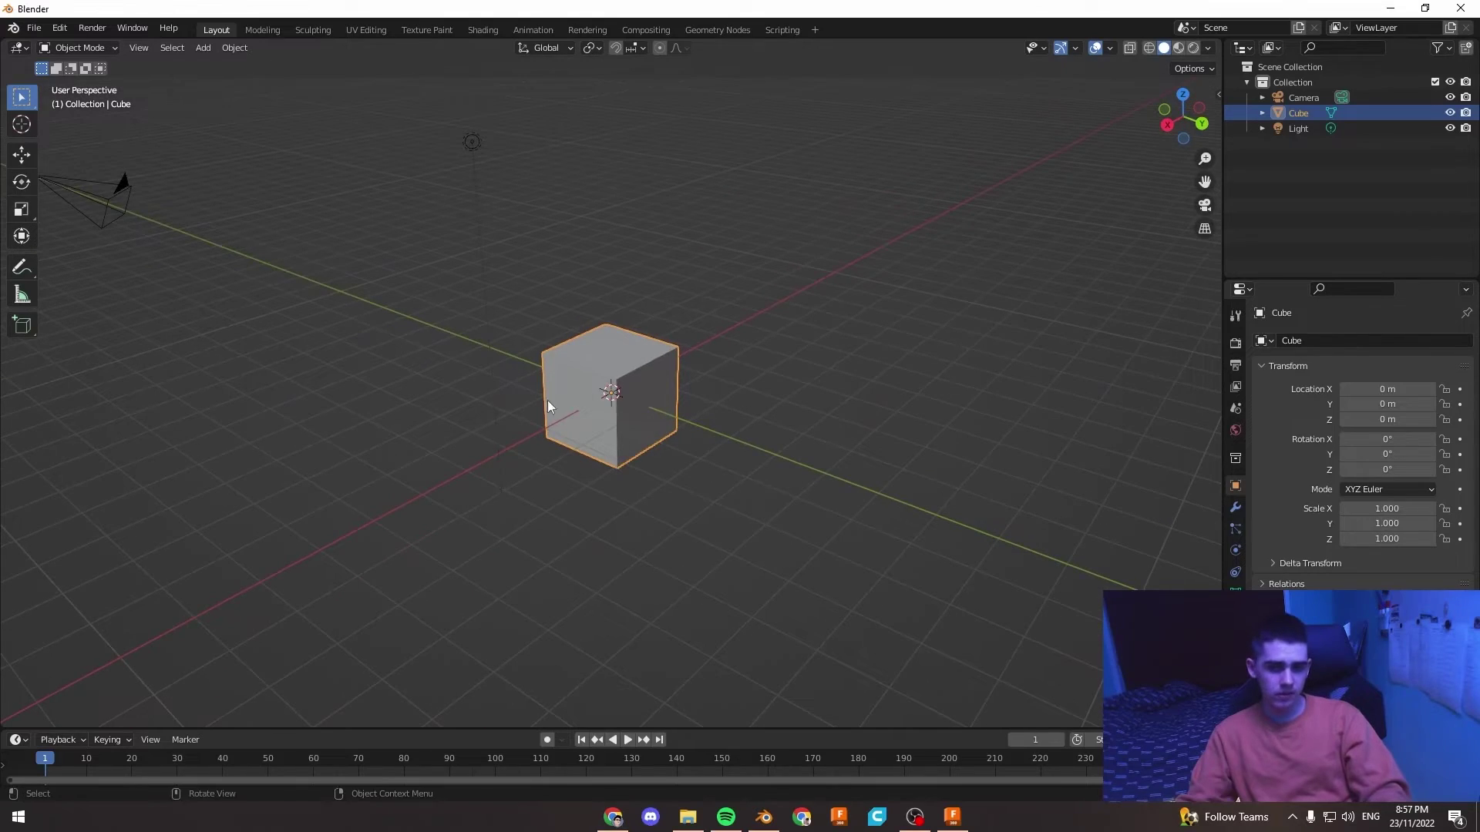
pyautogui.moveTo(452, 422)
pyautogui.keyDown('shift'); pyautogui.mouseDown(button='middle')
pyautogui.moveTo(483, 419)
pyautogui.moveTo(423, 377)
pyautogui.moveTo(386, 388)
pyautogui.moveTo(524, 416)
pyautogui.moveTo(489, 418)
pyautogui.mouseUp(button='middle'); pyautogui.keyUp('shift')
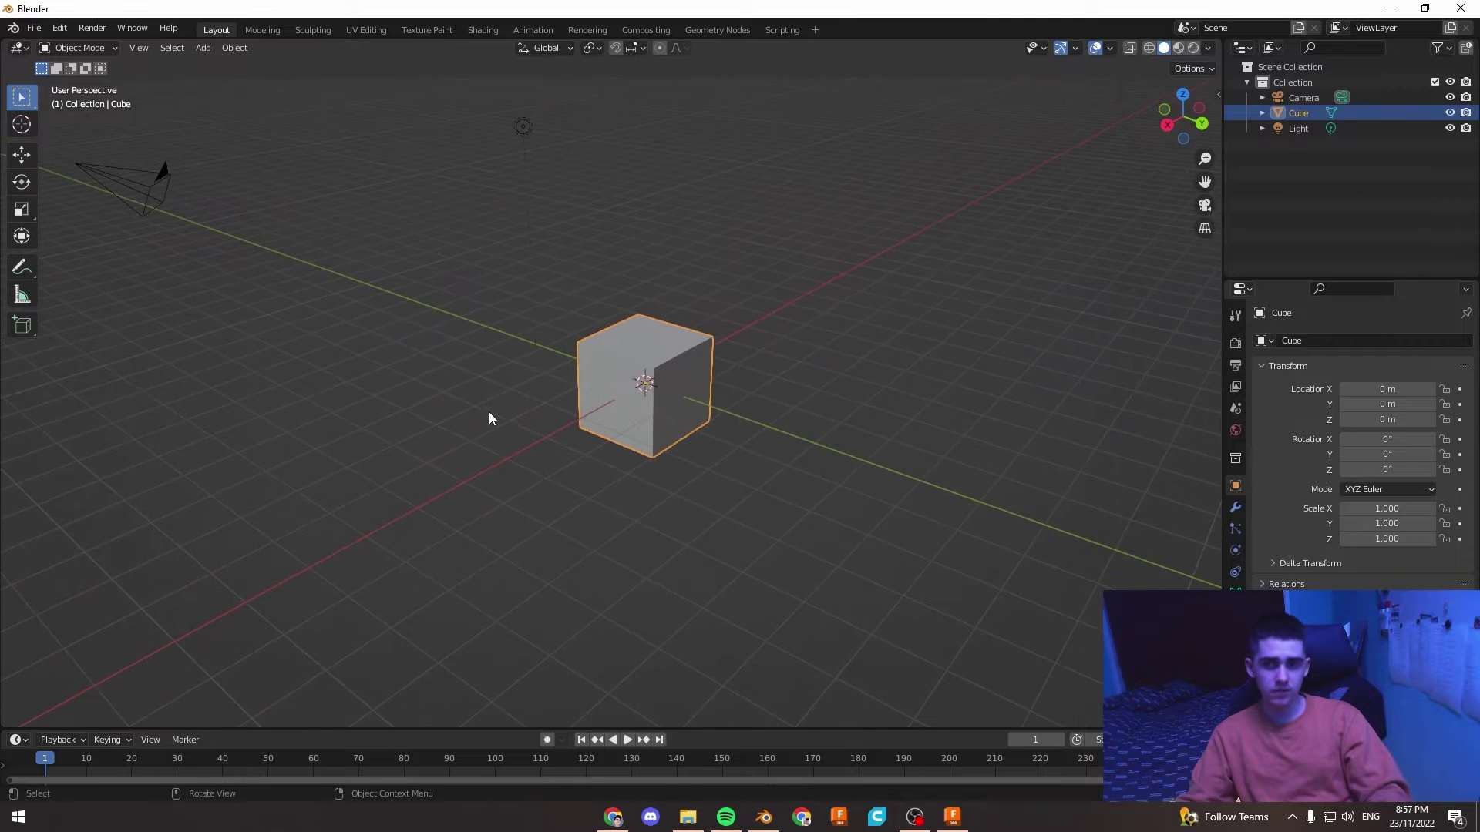
pyautogui.scroll(4, 634, 390)
pyautogui.scroll(2, 634, 391)
pyautogui.scroll(-7, 634, 391)
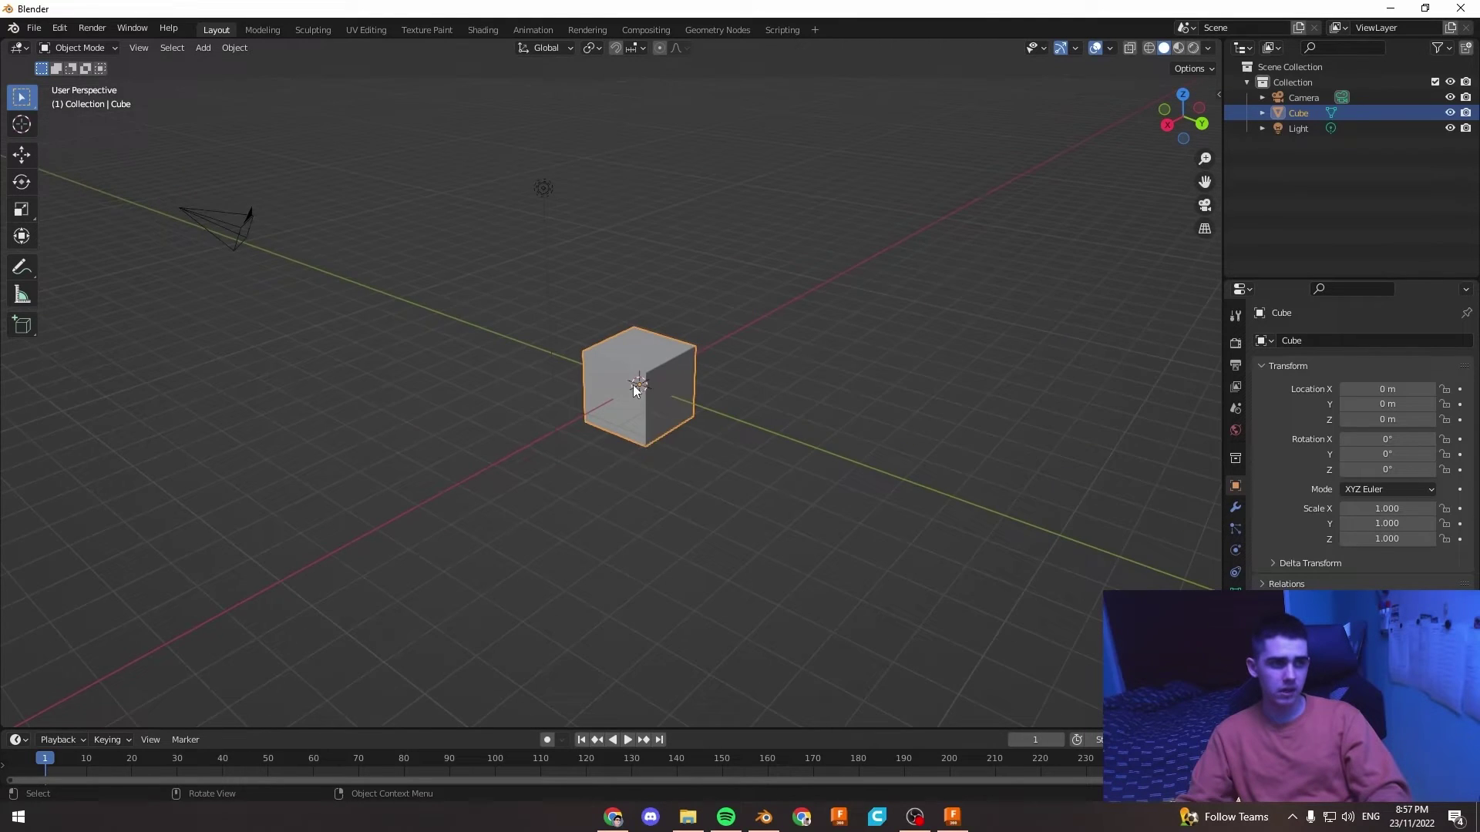
pyautogui.scroll(3, 634, 391)
pyautogui.moveTo(632, 385)
pyautogui.mouseDown(button='middle')
pyautogui.moveTo(764, 376)
pyautogui.moveTo(575, 383)
pyautogui.moveTo(808, 354)
pyautogui.moveTo(705, 356)
pyautogui.moveTo(789, 361)
pyautogui.moveTo(654, 409)
pyautogui.mouseUp(button='middle')
pyautogui.scroll(-2, 704, 356)
pyautogui.scroll(-3, 654, 409)
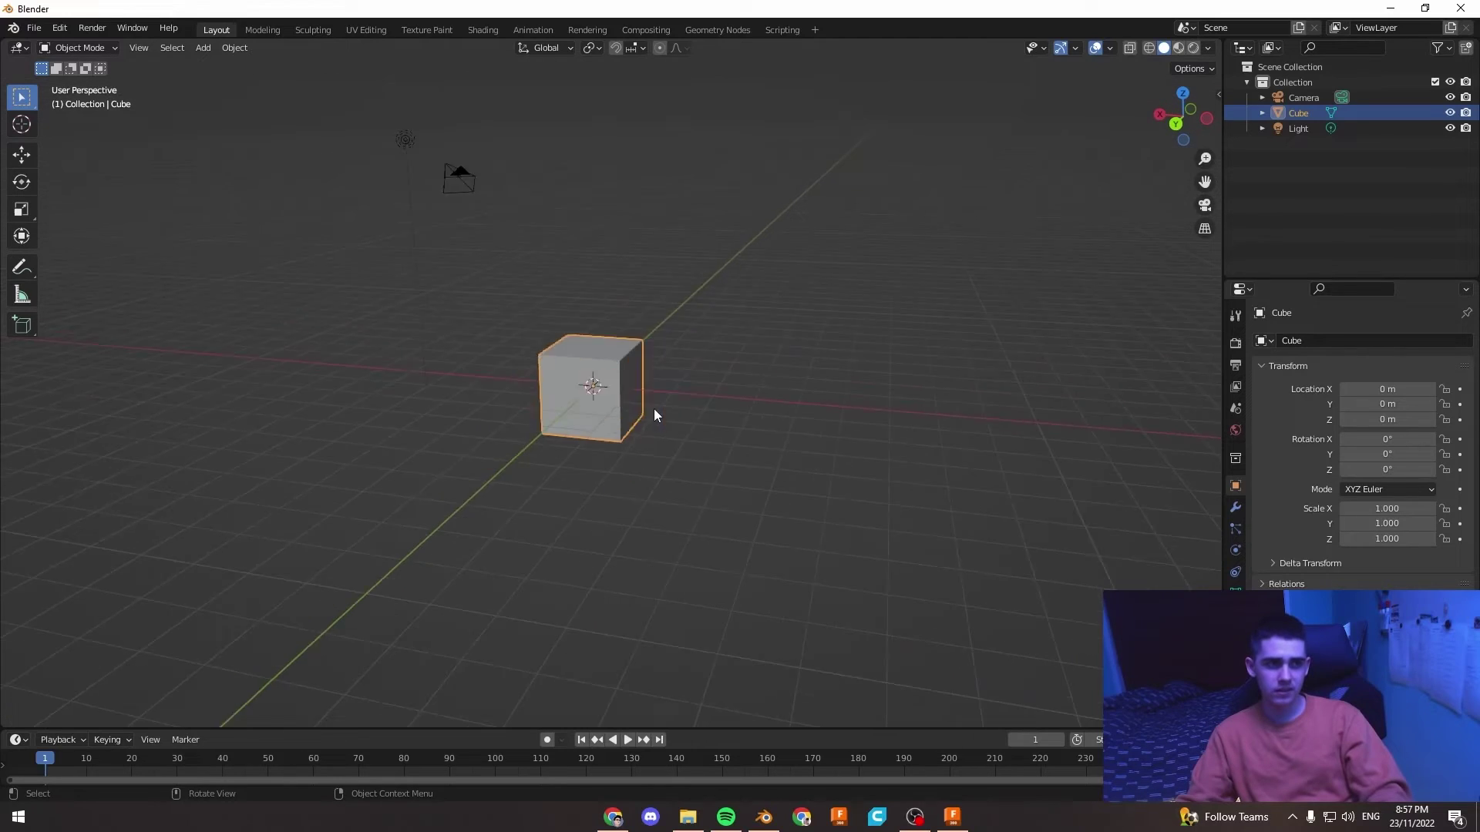
pyautogui.scroll(-1, 654, 409)
pyautogui.moveTo(561, 396)
pyautogui.mouseDown(button='middle')
pyautogui.moveTo(779, 404)
pyautogui.moveTo(622, 410)
pyautogui.moveTo(501, 312)
pyautogui.mouseUp(button='middle')
pyautogui.scroll(-3, 501, 316)
pyautogui.scroll(-2, 769, 384)
pyautogui.keyDown('shift'); pyautogui.moveTo(770, 384); pyautogui.dragTo(364, 404, button='middle'); pyautogui.keyUp('shift')
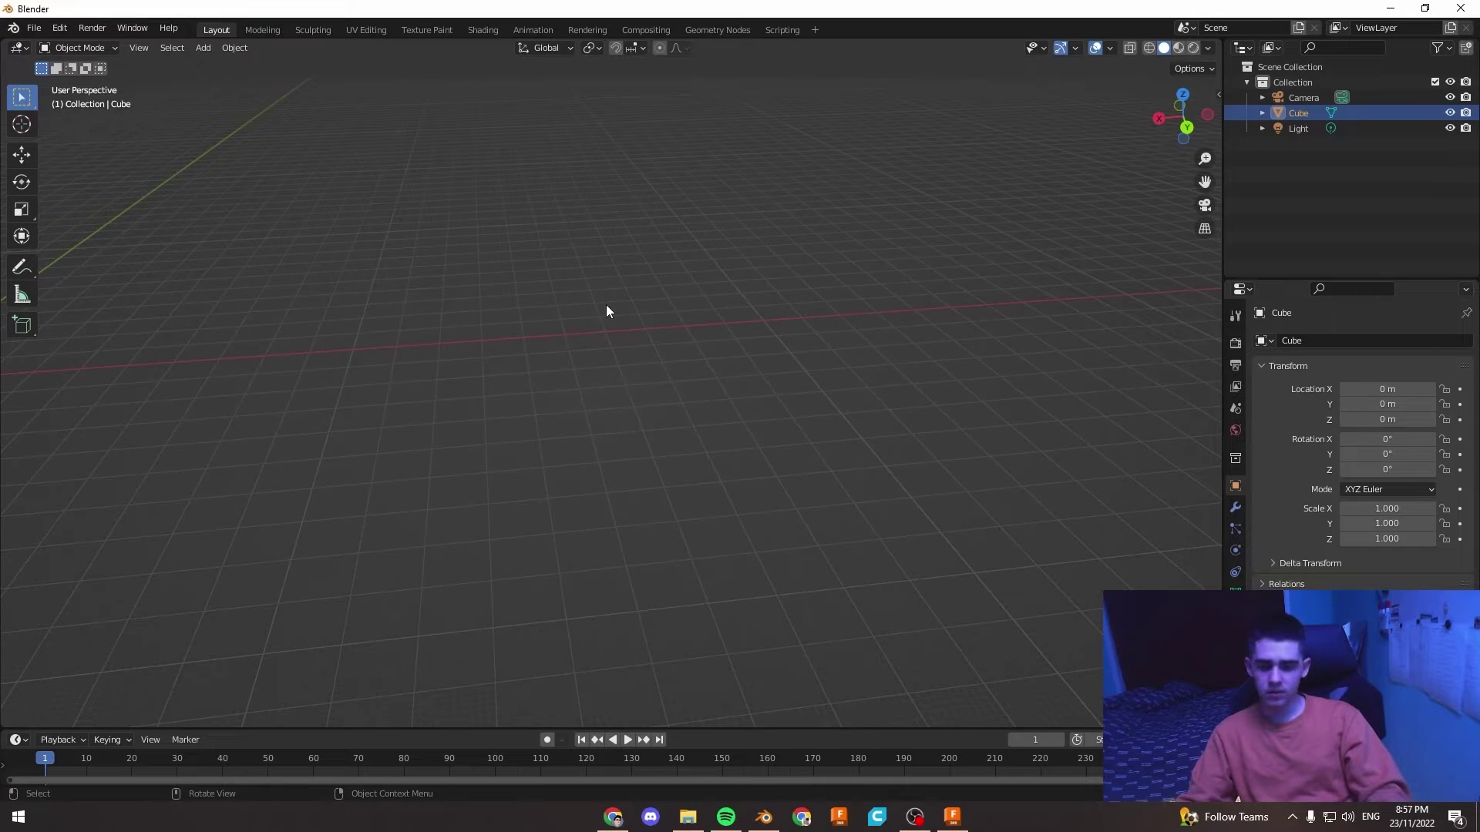
pyautogui.press('KP_Decimal')
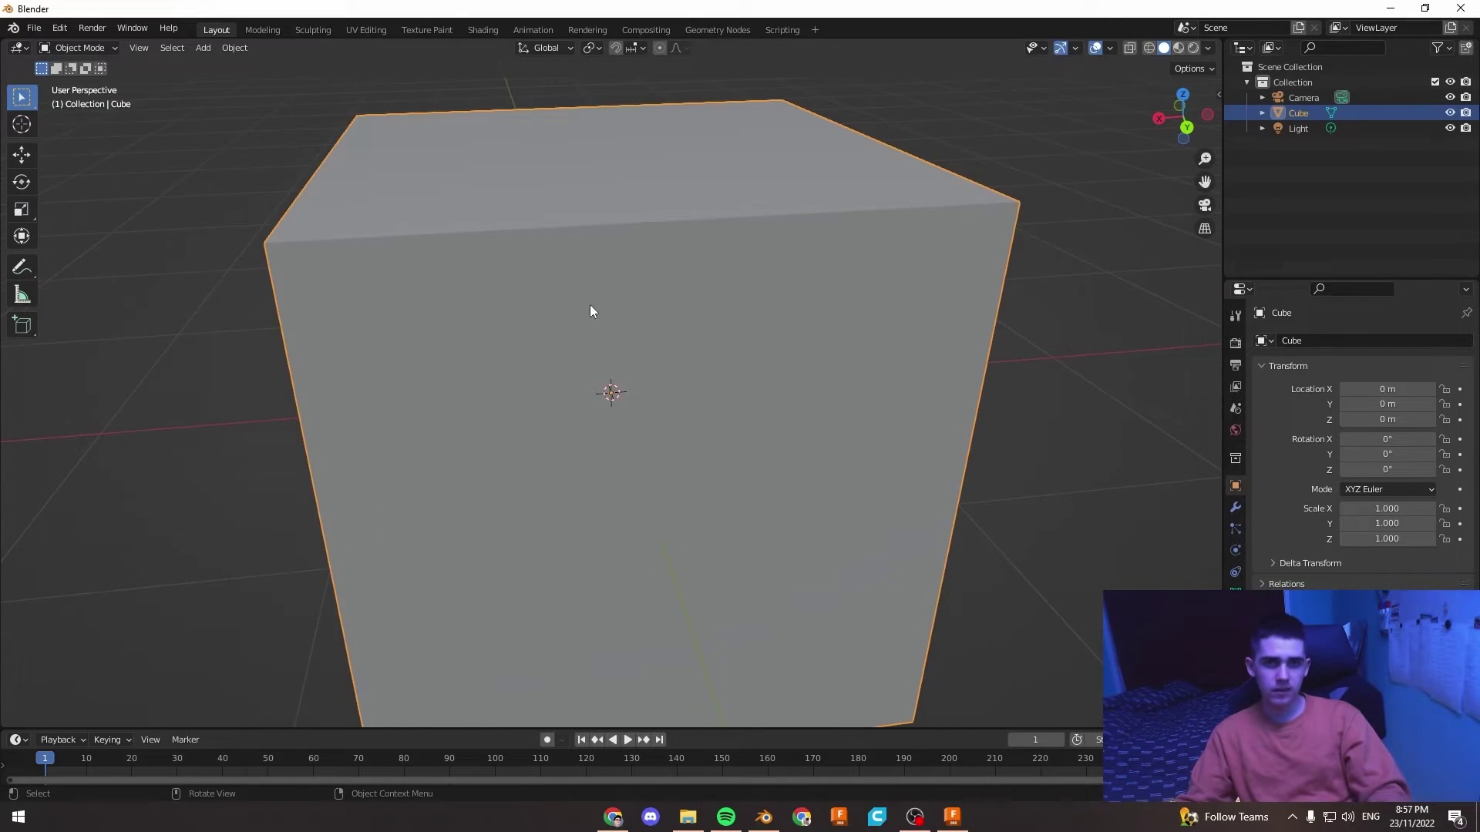
pyautogui.click(137, 48)
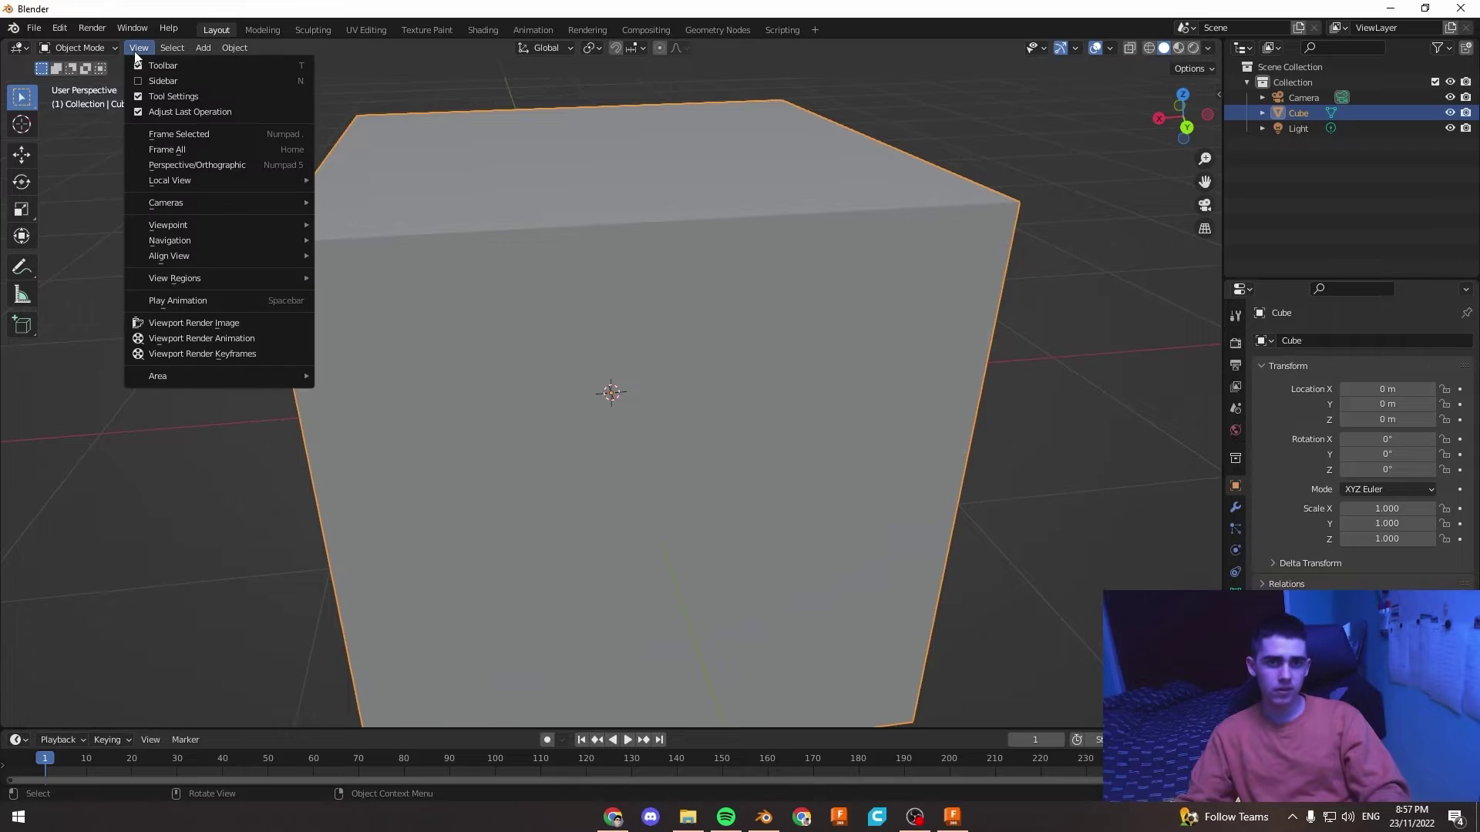
pyautogui.click(154, 135)
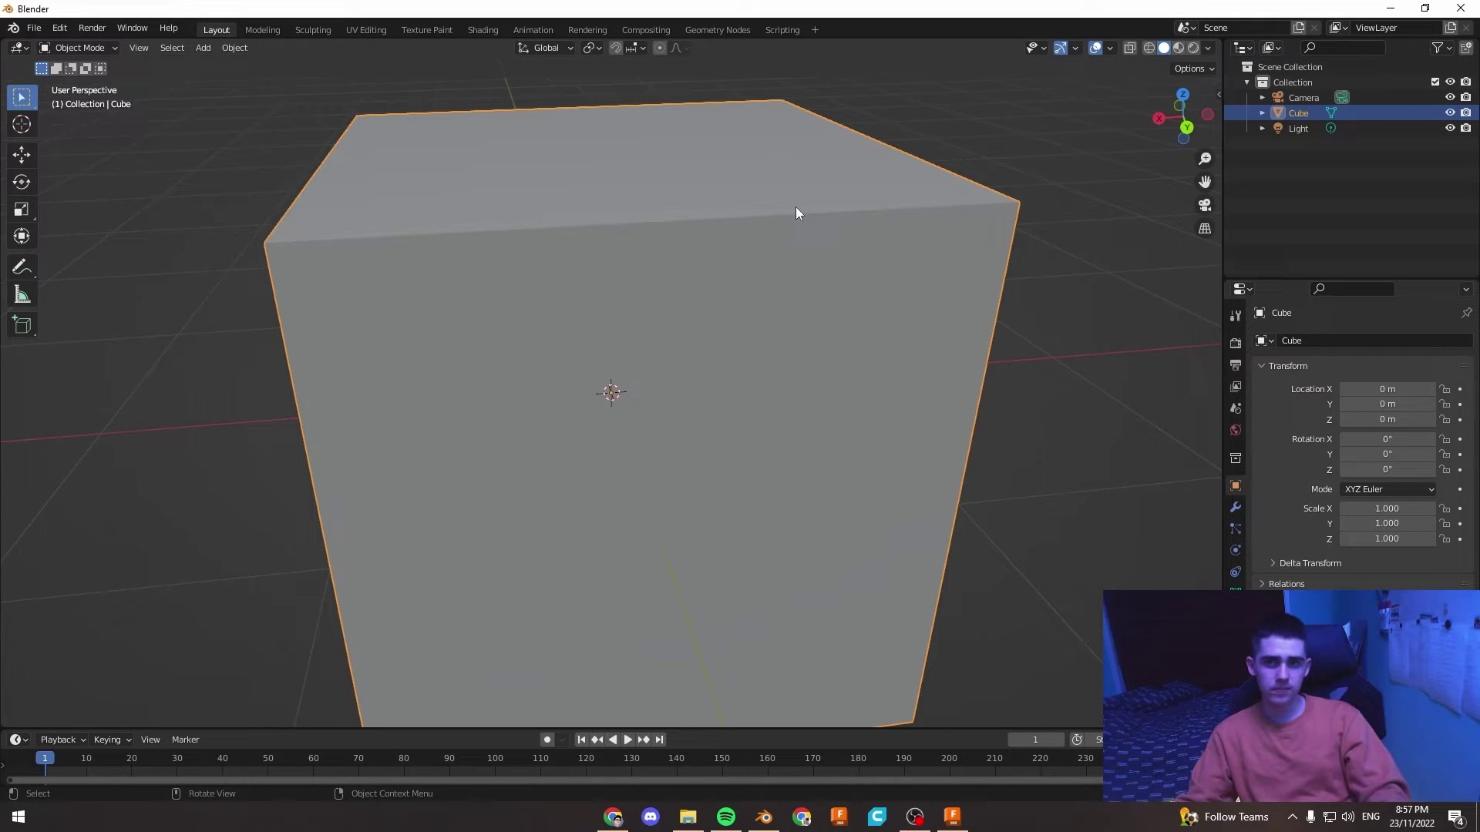
pyautogui.click(1127, 228)
pyautogui.scroll(-8, 1064, 255)
pyautogui.scroll(-8, 864, 331)
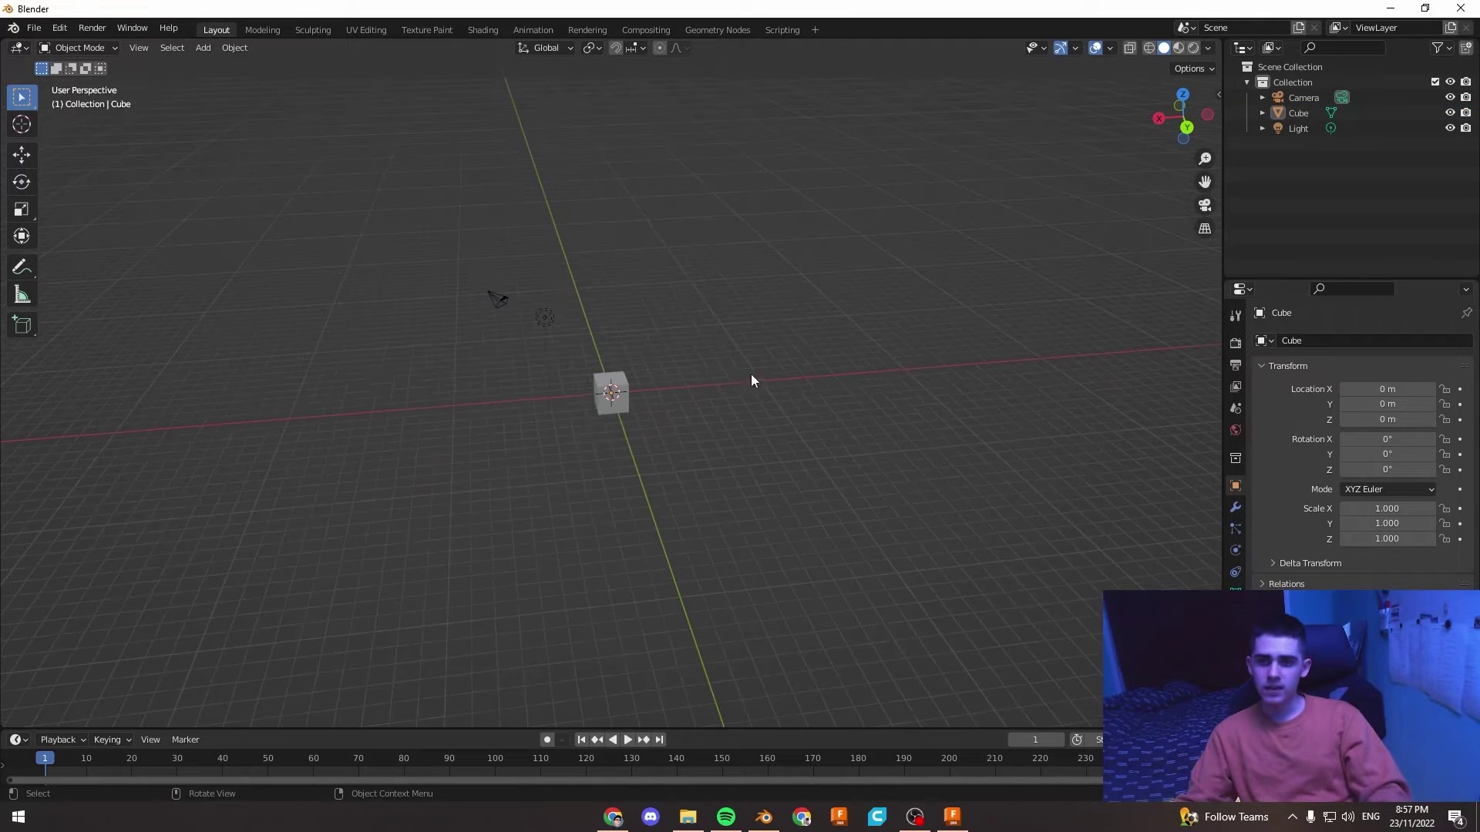
pyautogui.click(614, 402)
pyautogui.click(618, 340)
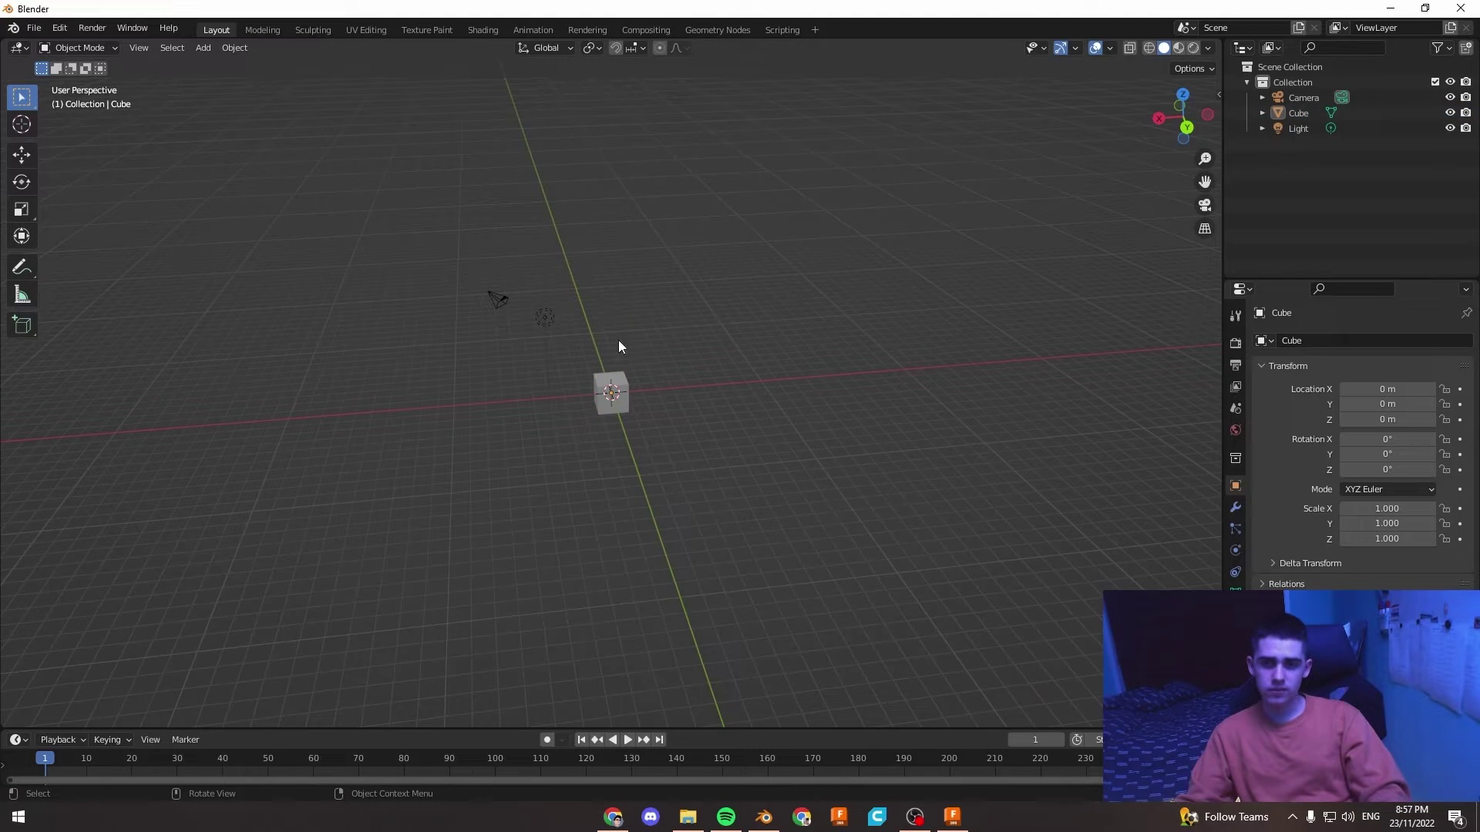
pyautogui.click(541, 315)
pyautogui.click(137, 48)
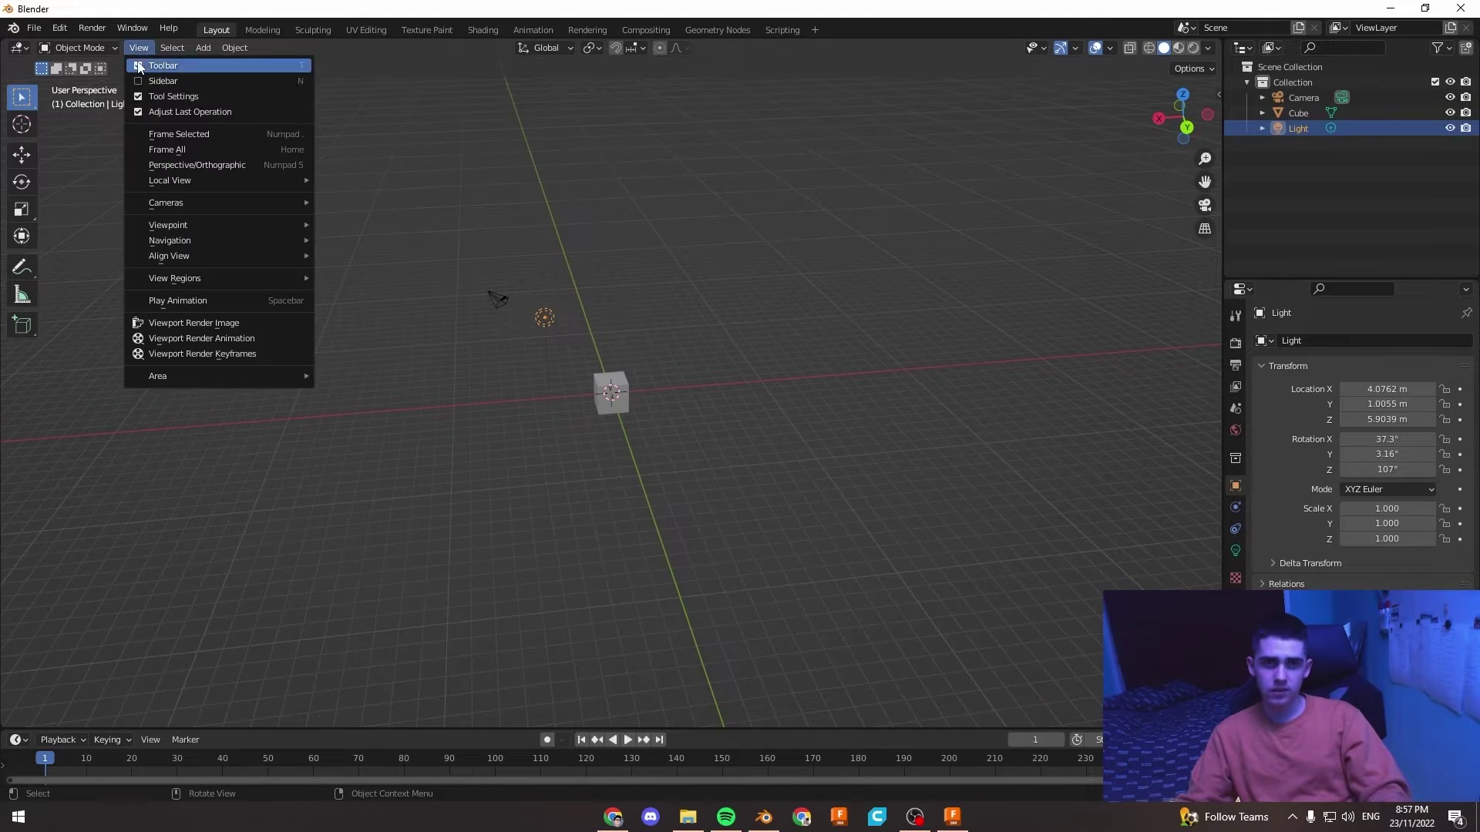
pyautogui.click(208, 133)
pyautogui.moveTo(650, 300)
pyautogui.mouseDown(button='middle')
pyautogui.moveTo(500, 357)
pyautogui.moveTo(380, 370)
pyautogui.moveTo(538, 410)
pyautogui.moveTo(622, 396)
pyautogui.moveTo(615, 357)
pyautogui.moveTo(704, 318)
pyautogui.mouseUp(button='middle')
pyautogui.click(380, 370)
pyautogui.click(607, 400)
# Step: Select all and delete the default camera, cube and light
pyautogui.press('KP_Decimal')
pyautogui.scroll(-8, 615, 358)
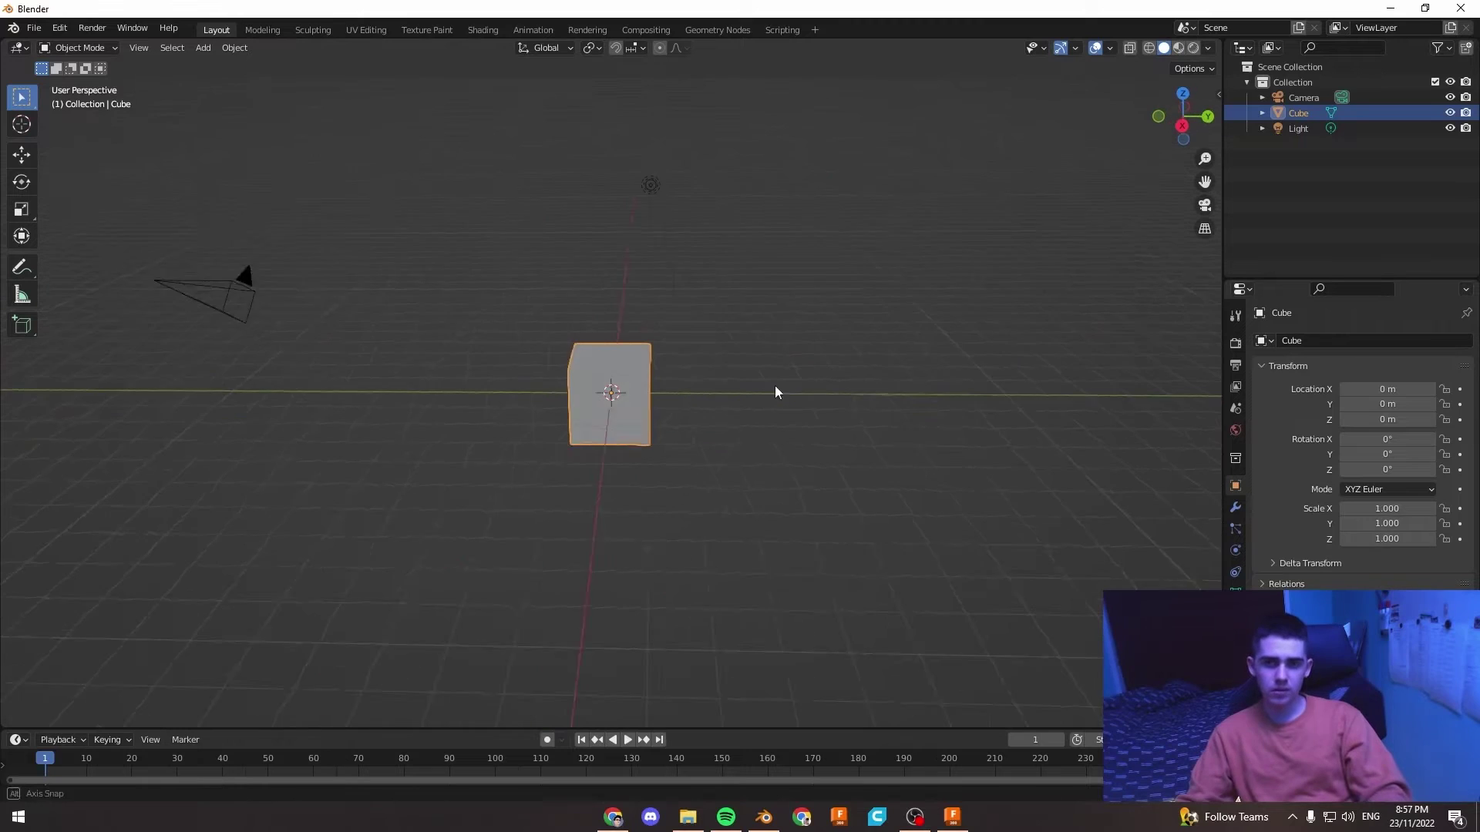
pyautogui.press('a')
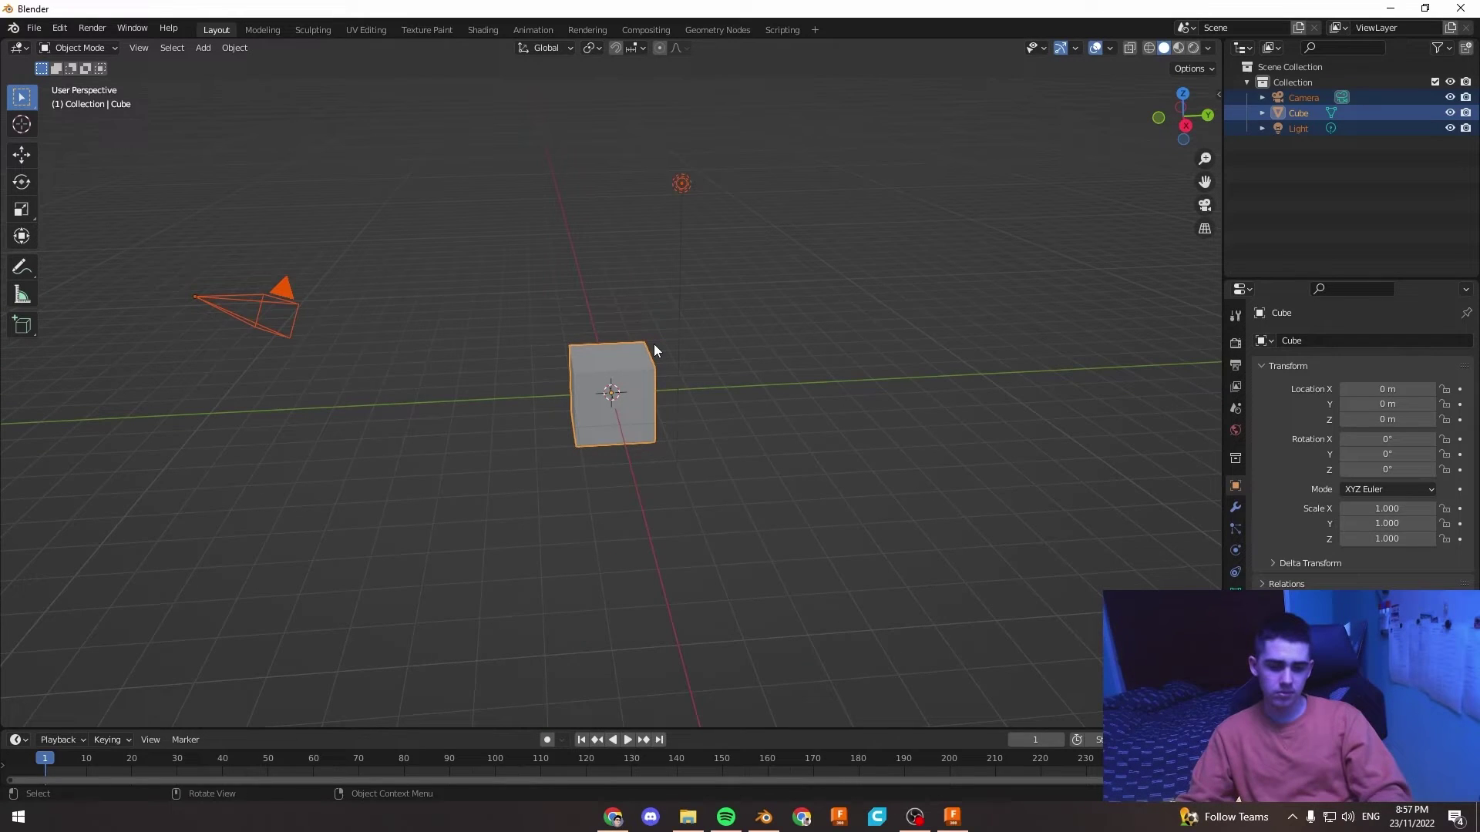
pyautogui.press('x')
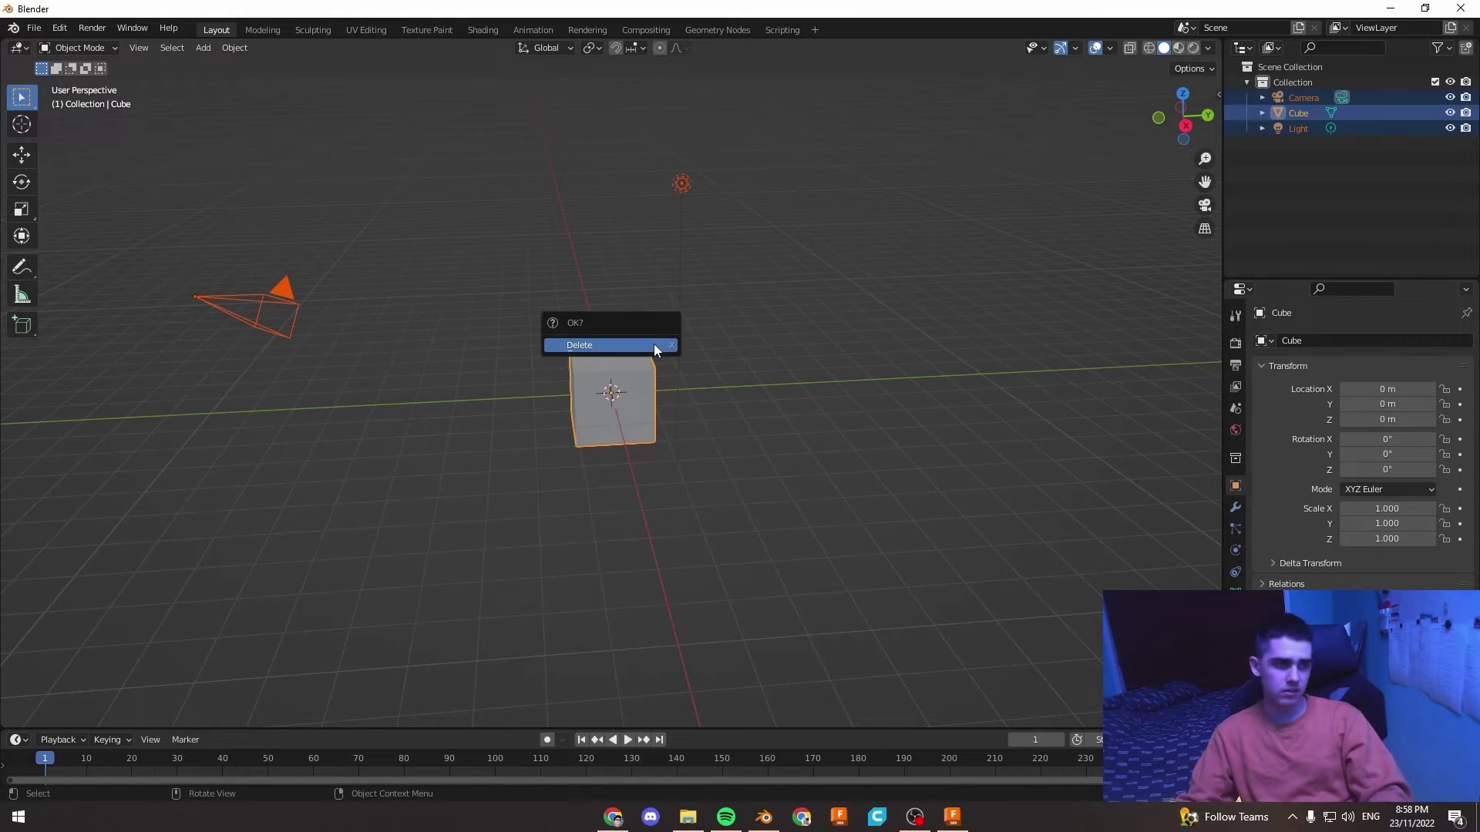
pyautogui.click(654, 351)
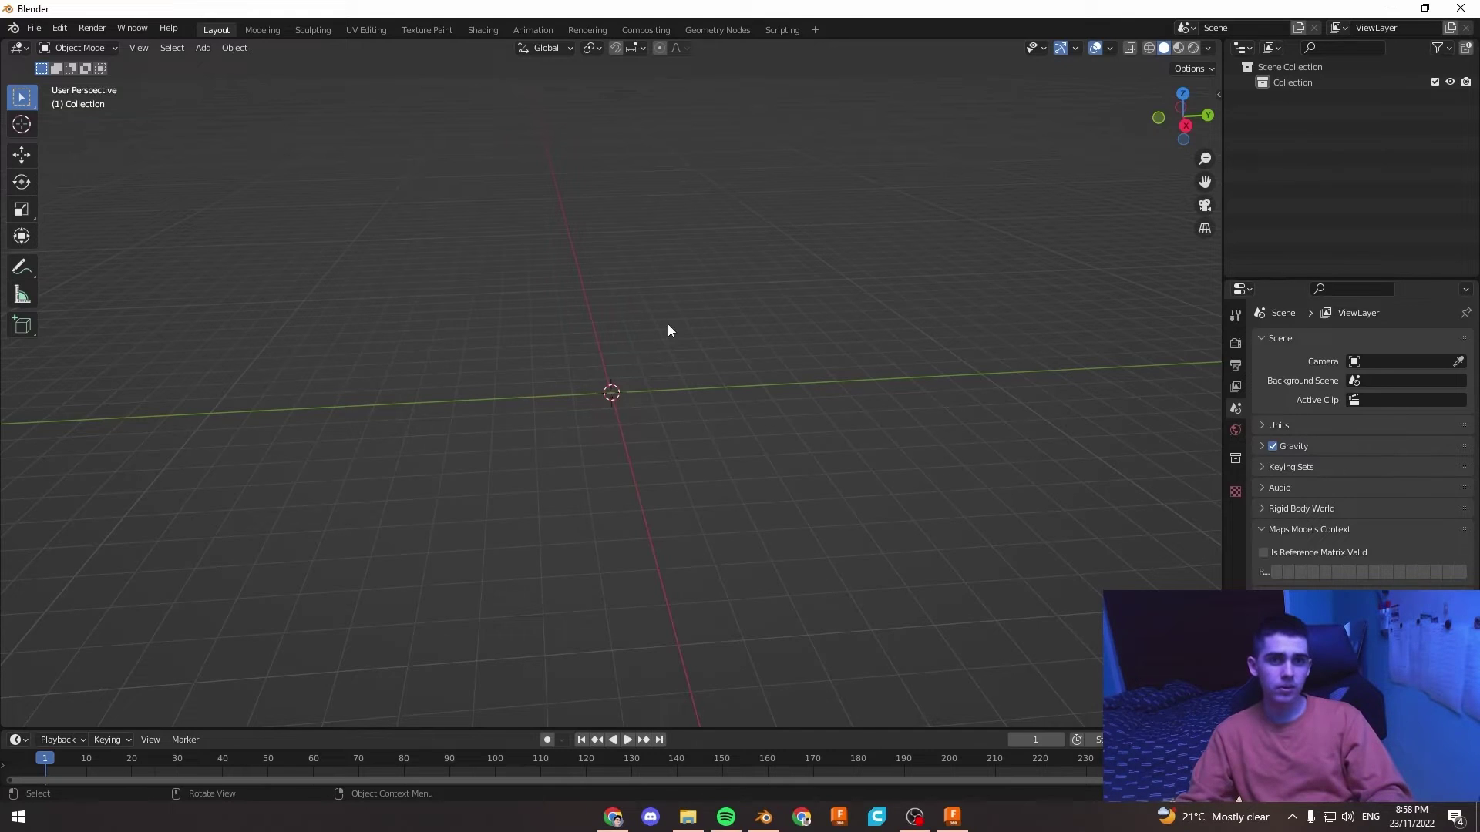
# Step: Bring up the File > Import list of formats
pyautogui.click(35, 29)
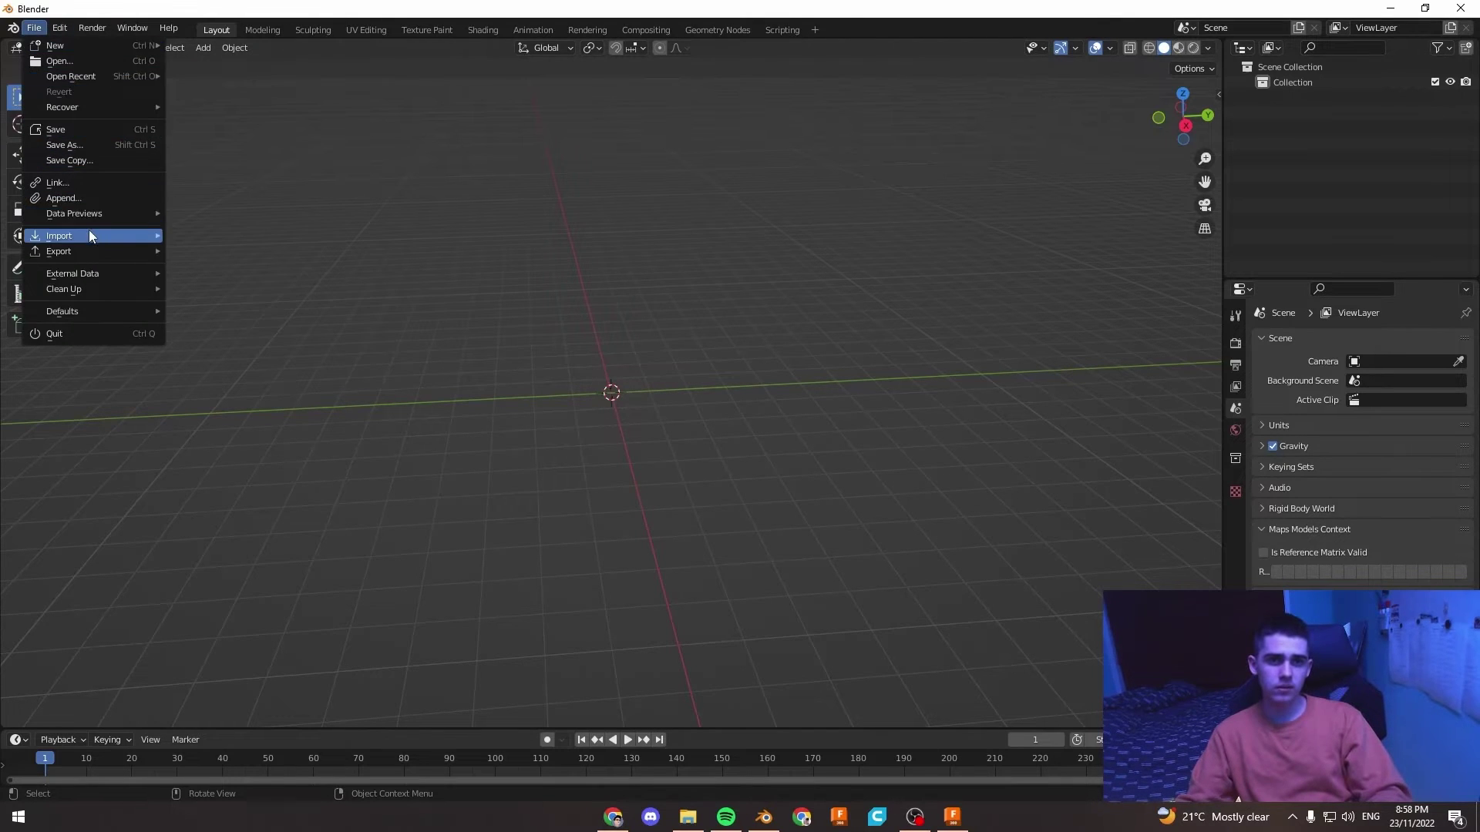
pyautogui.click(282, 226)
pyautogui.click(35, 29)
pyautogui.moveTo(59, 236)
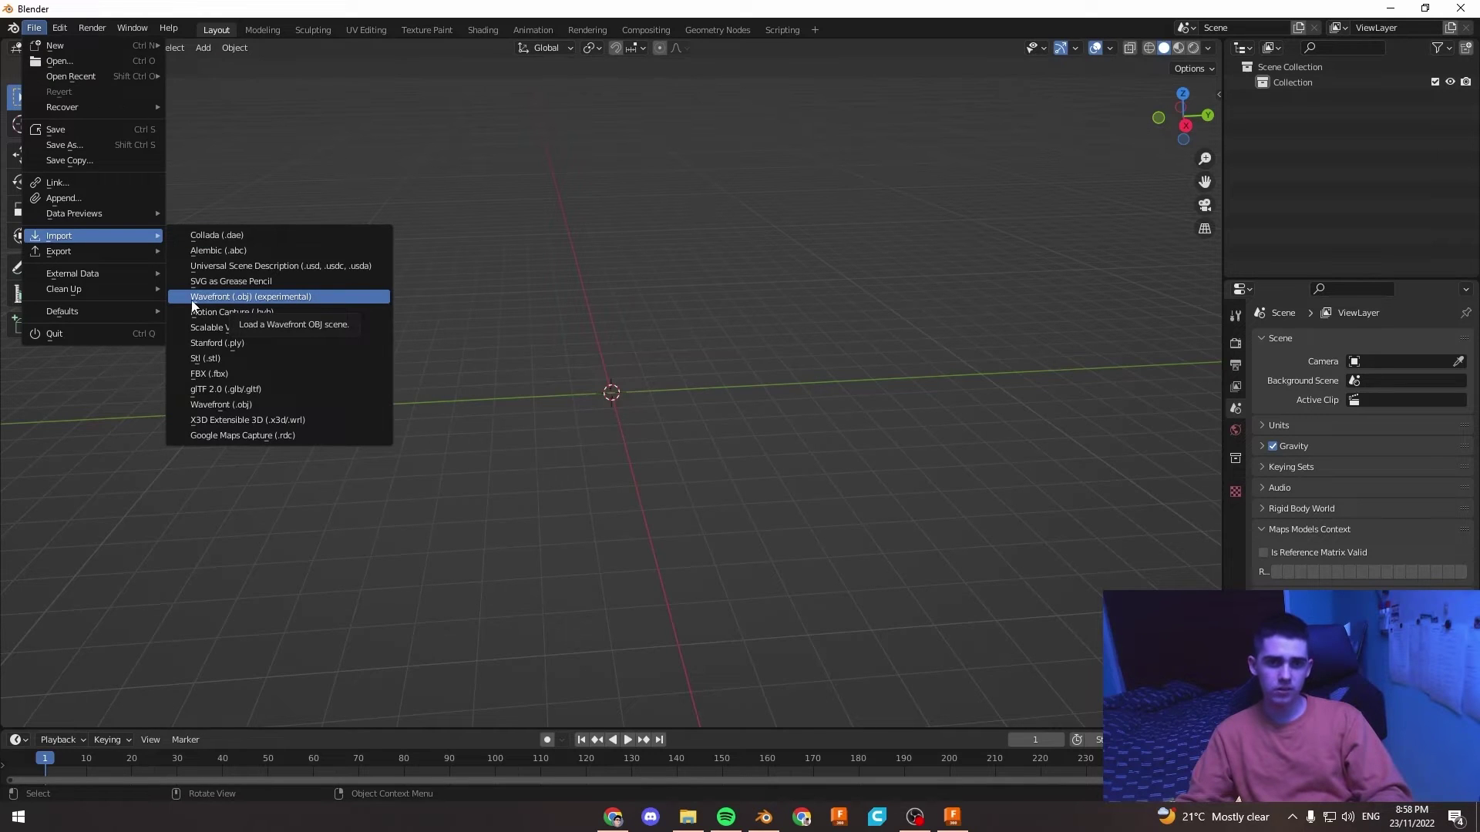
# Step: Import Tutorial Car Ready For Render v3.obj from Downloads as a Wavefront OBJ
pyautogui.click(260, 296)
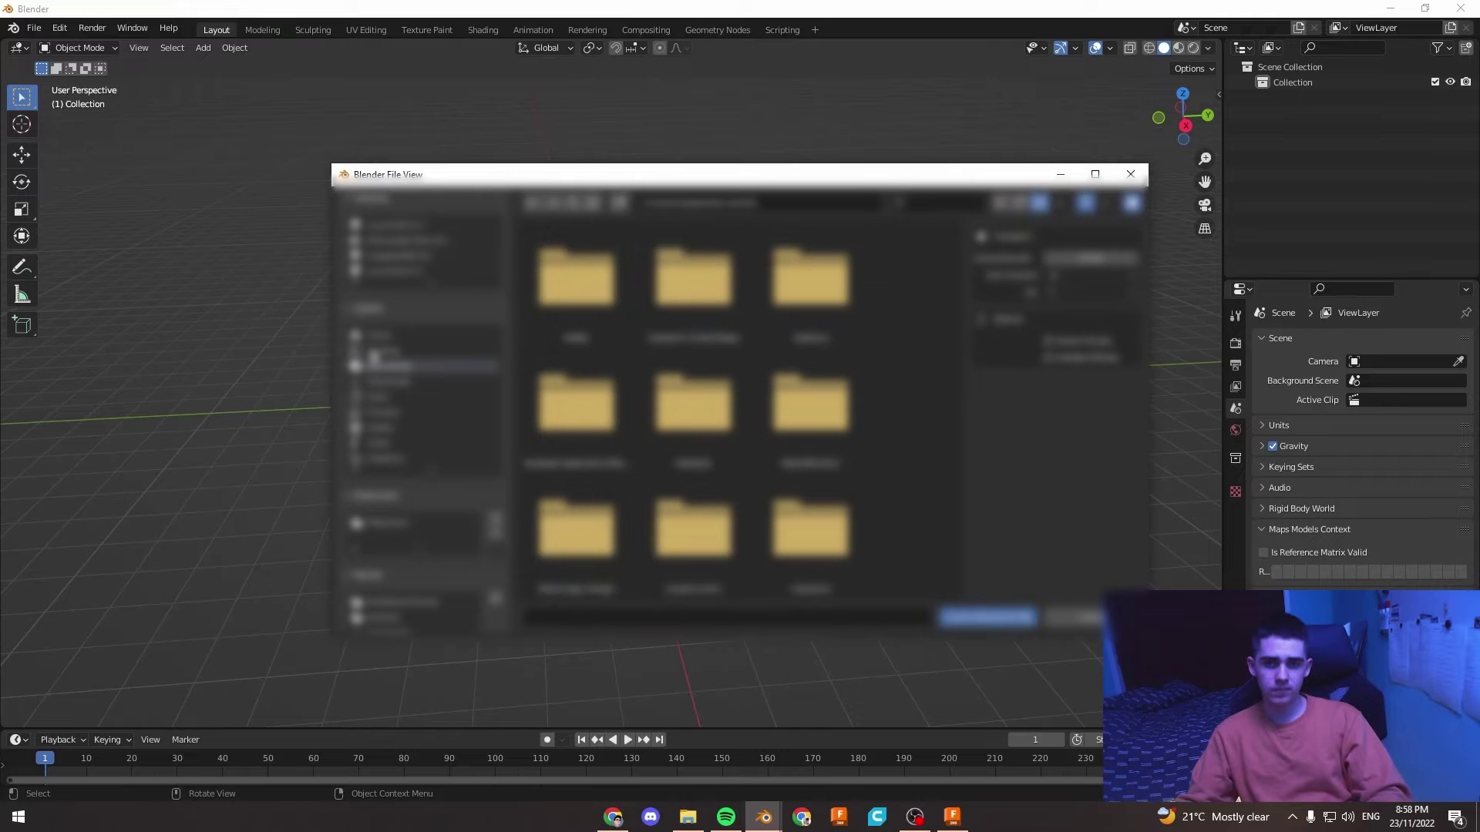
pyautogui.click(415, 387)
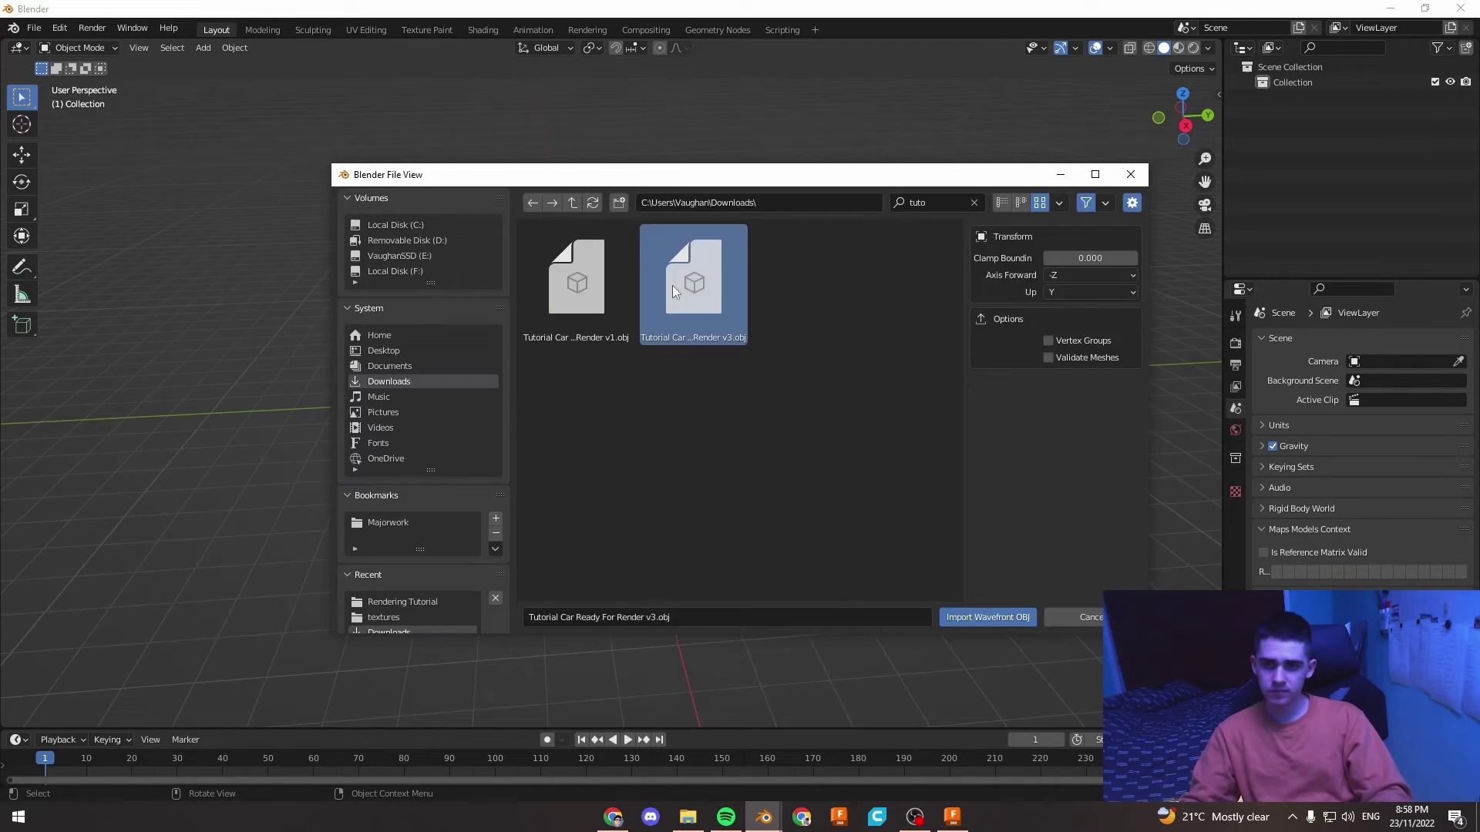
pyautogui.doubleClick(672, 285)
# Step: Orbit around the imported car and show the N sidebar with its transform and dimensions
pyautogui.moveTo(831, 314); pyautogui.dragTo(659, 327, button='middle')
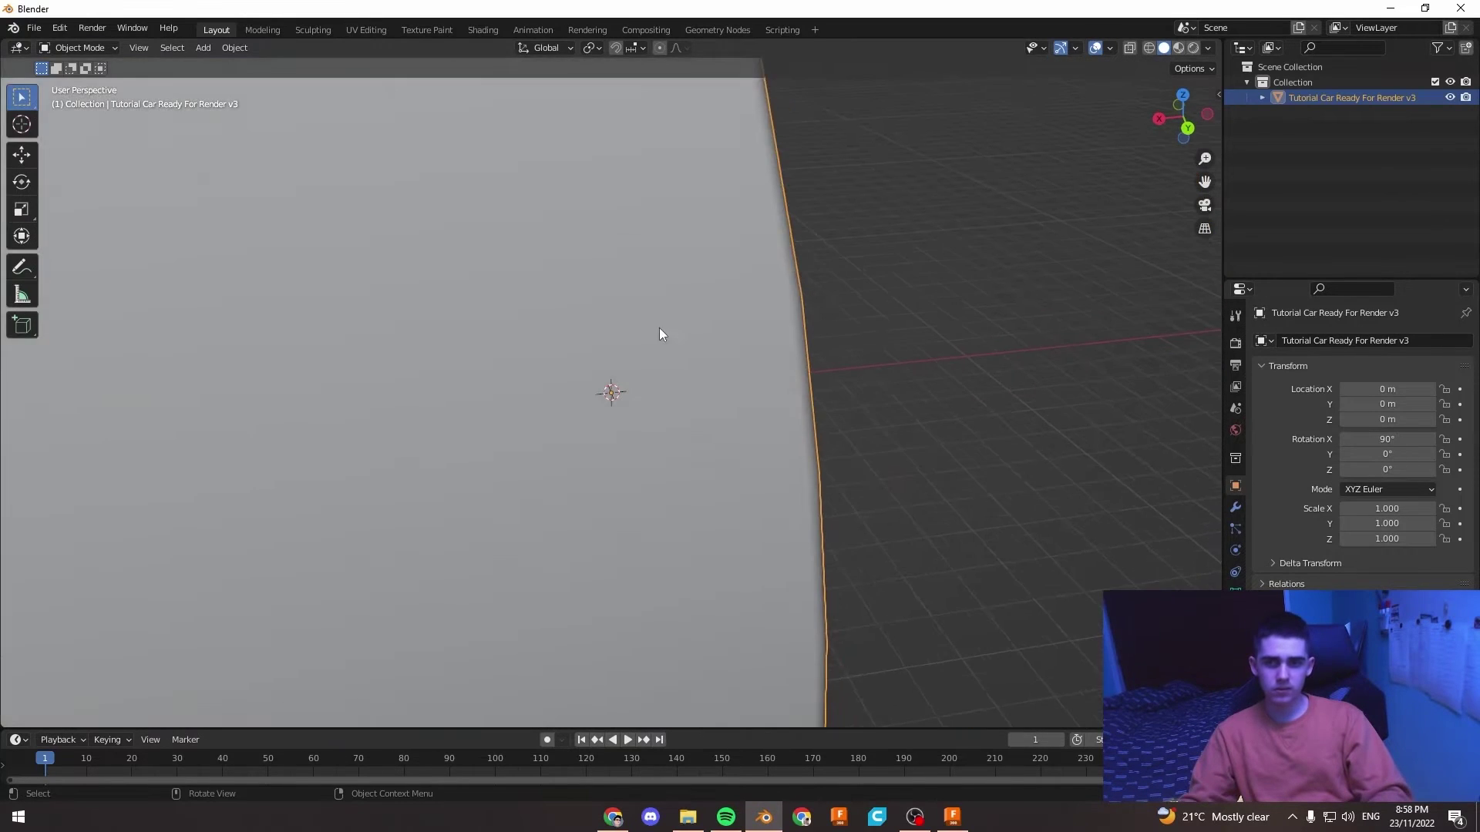
pyautogui.scroll(-4, 673, 330)
pyautogui.scroll(-4, 677, 331)
pyautogui.scroll(5, 613, 379)
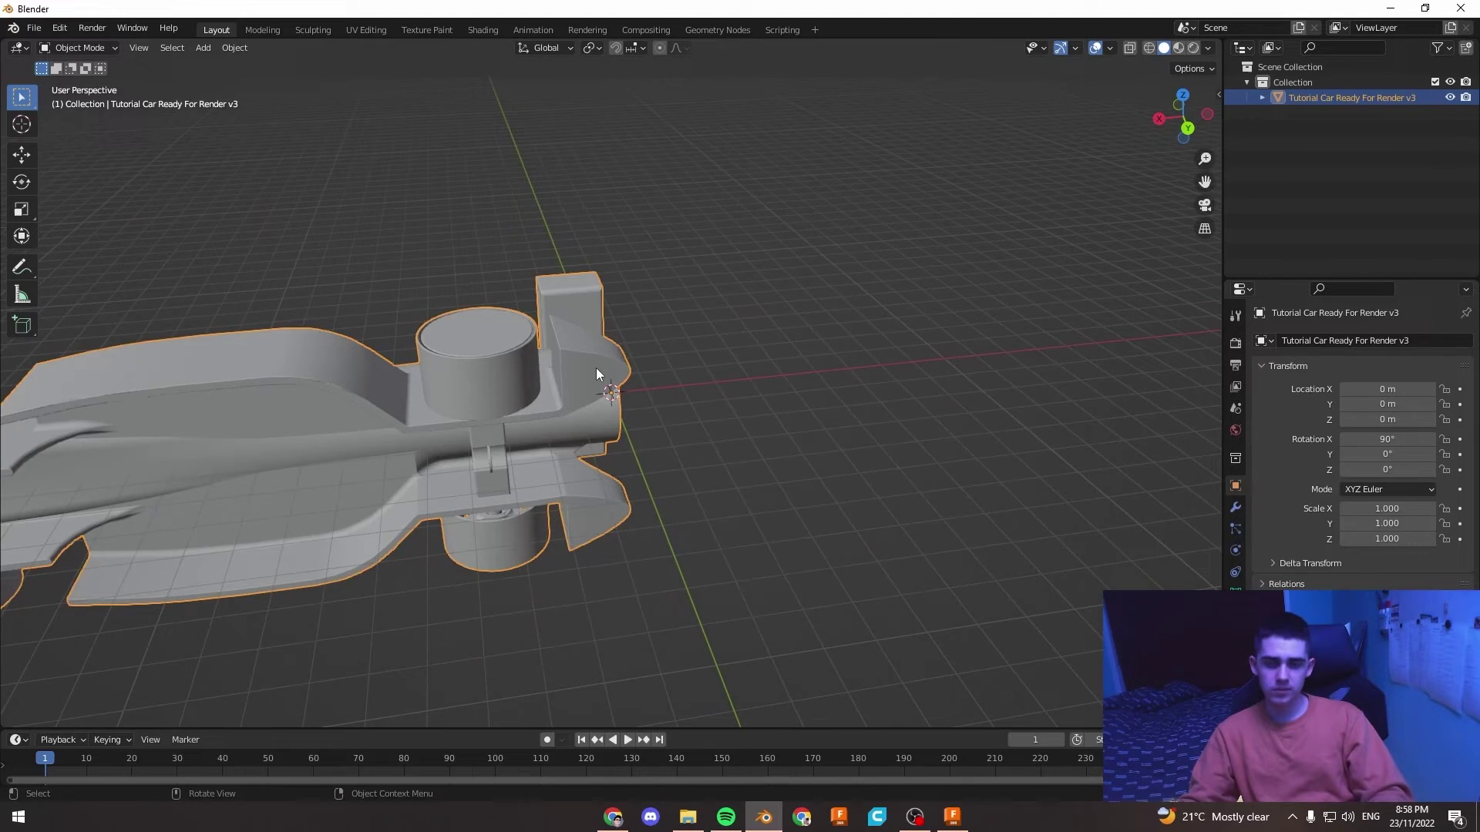
pyautogui.scroll(-2, 596, 368)
pyautogui.moveTo(655, 359); pyautogui.dragTo(799, 322, button='middle')
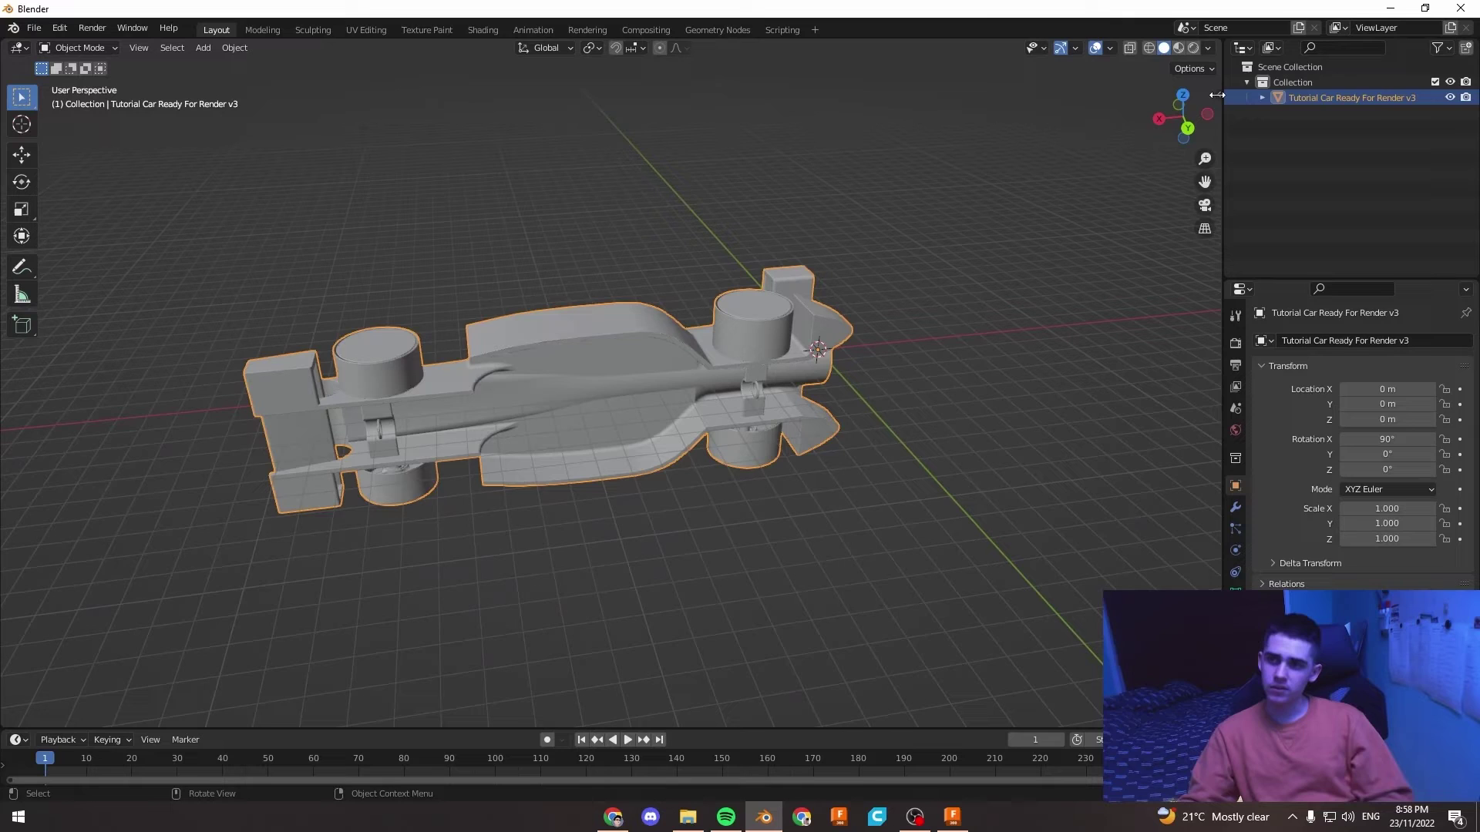
pyautogui.press('n')
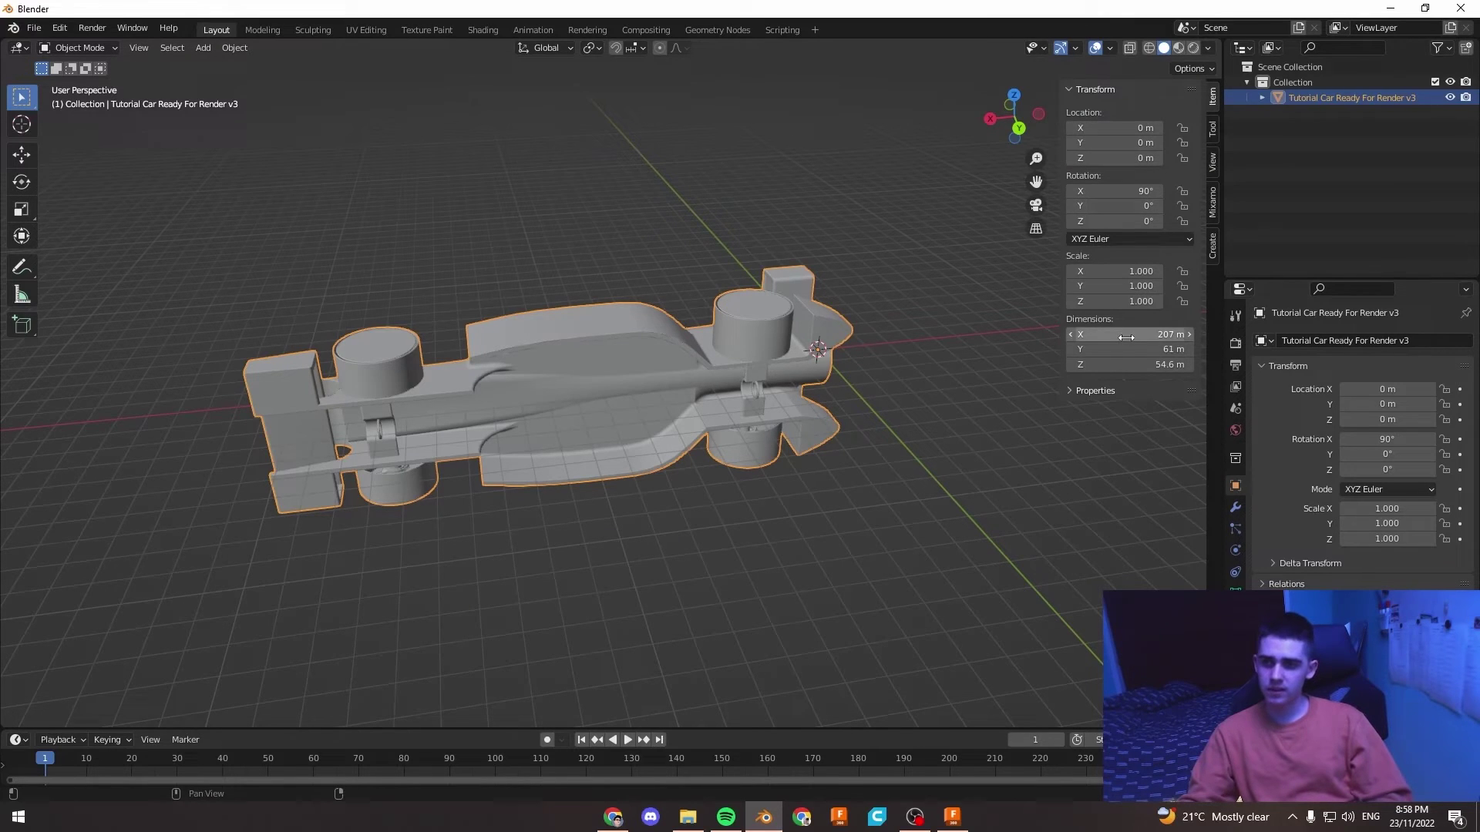
# Step: Set the car's X, Y, Z dimensions to 207 mm, 61 mm and 54.6 mm
pyautogui.click(1166, 335)
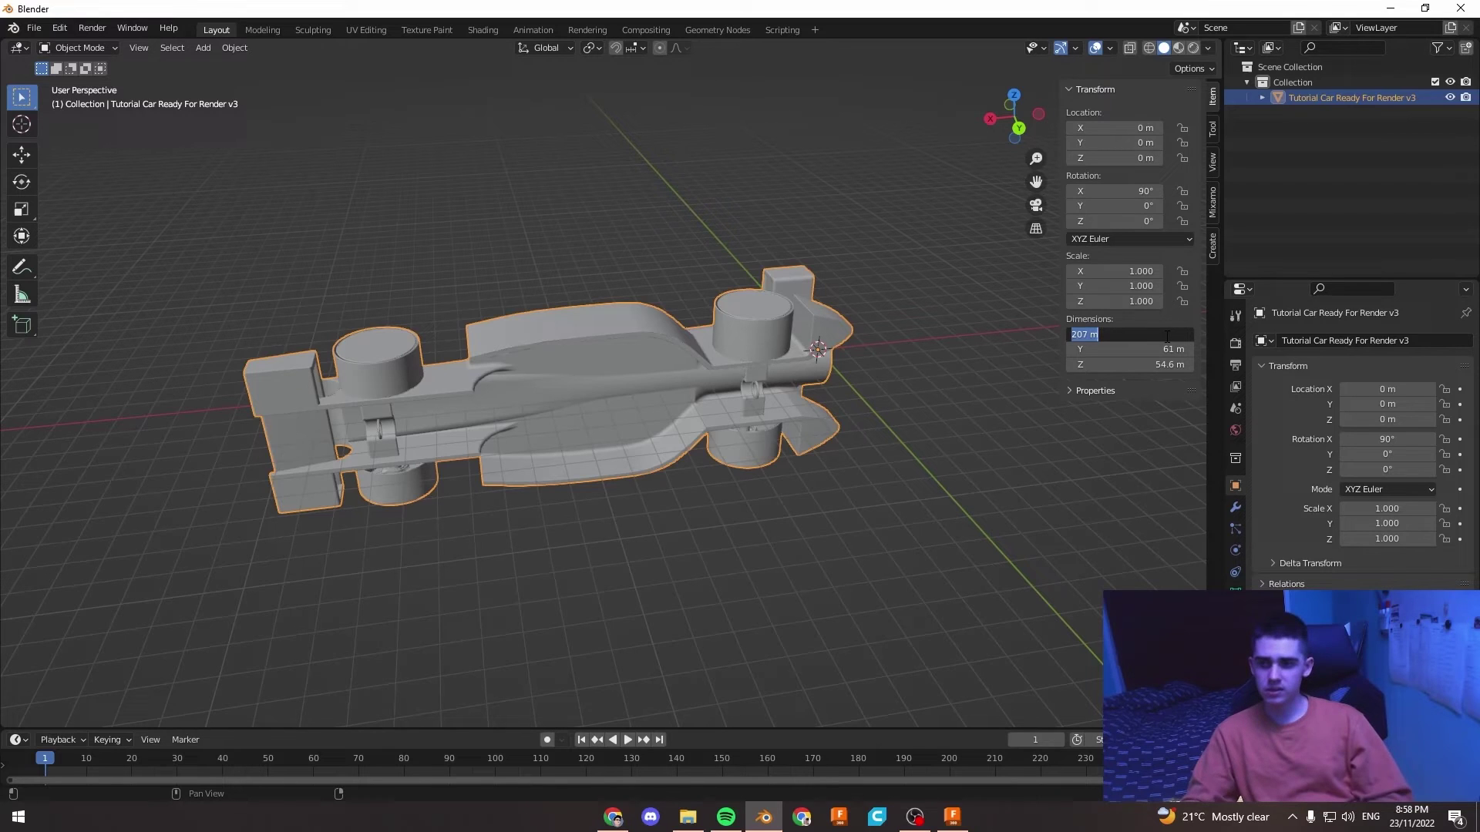
pyautogui.write('m')
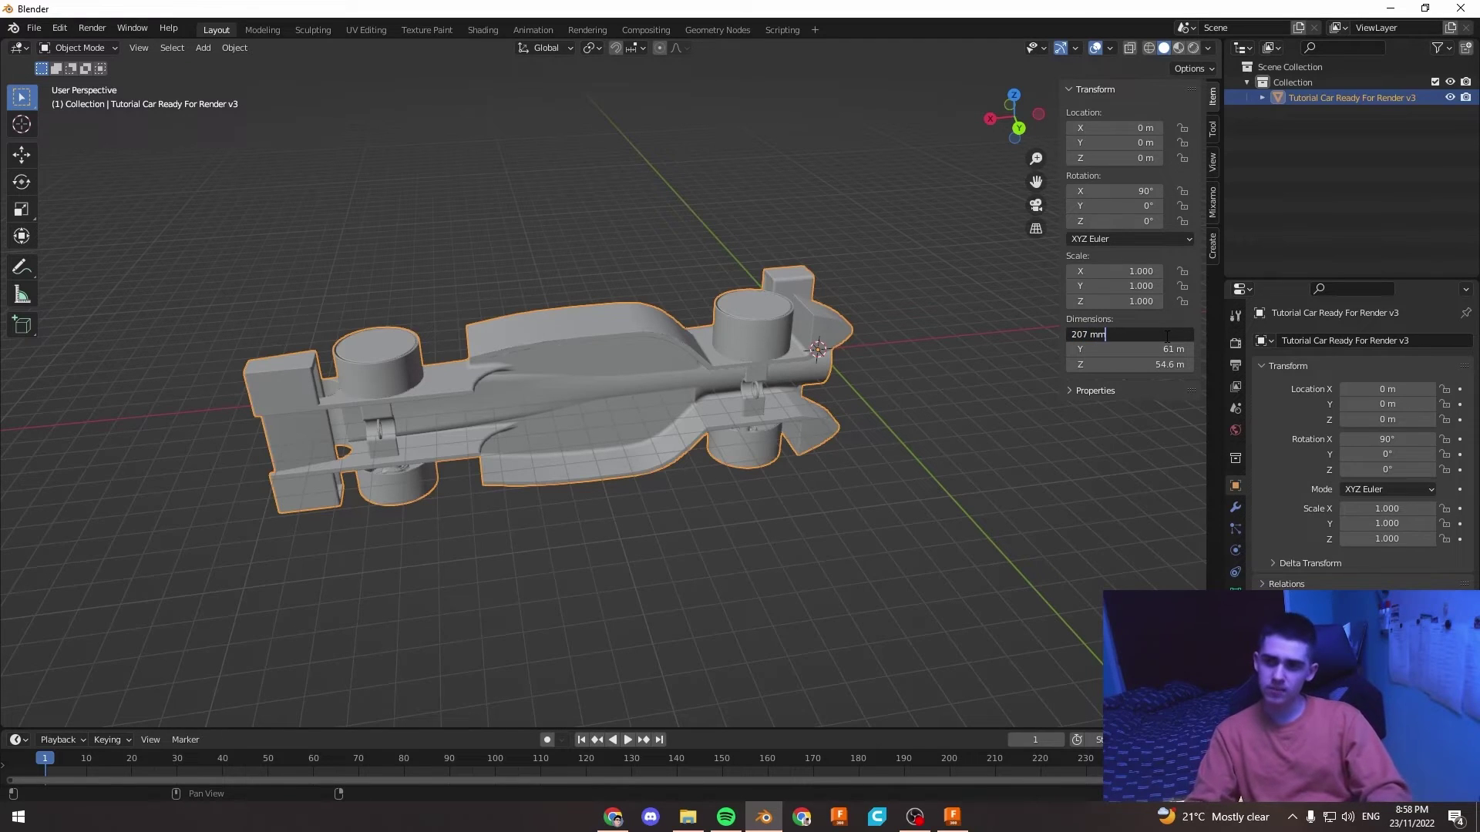
pyautogui.press('Return')
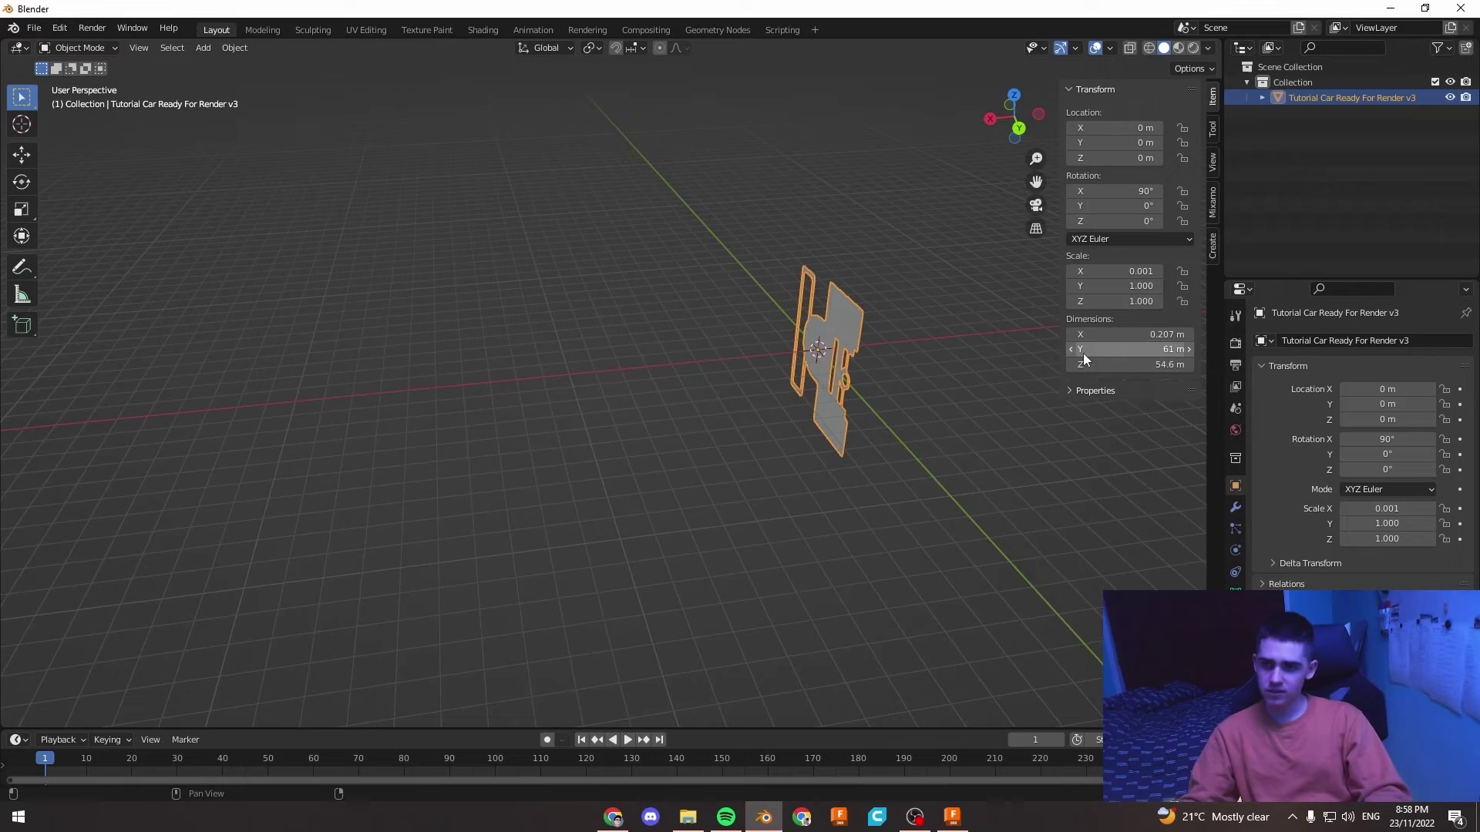
pyautogui.click(1125, 349)
pyautogui.press('Return')
pyautogui.click(1137, 365)
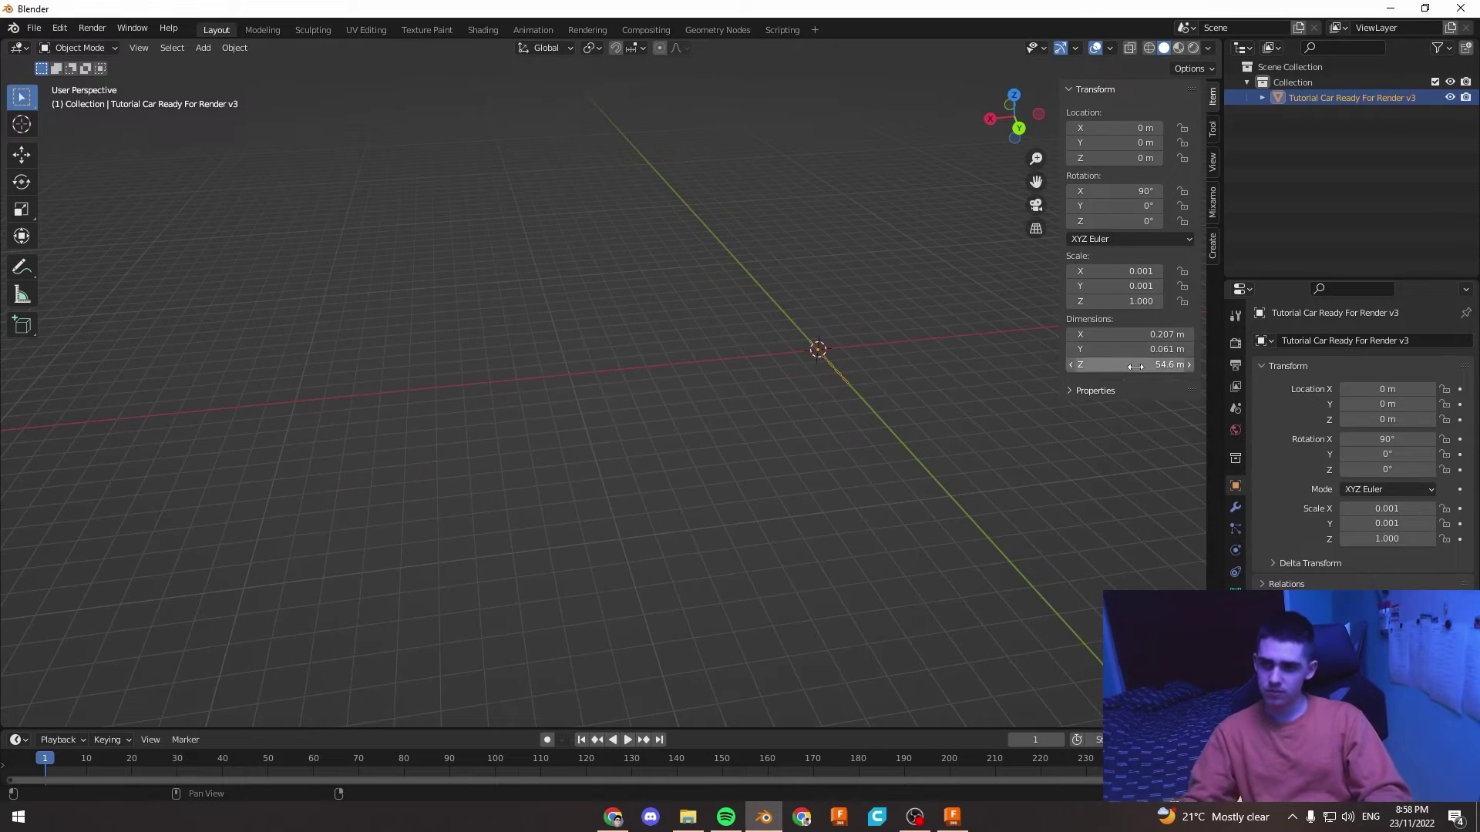
pyautogui.press('Return')
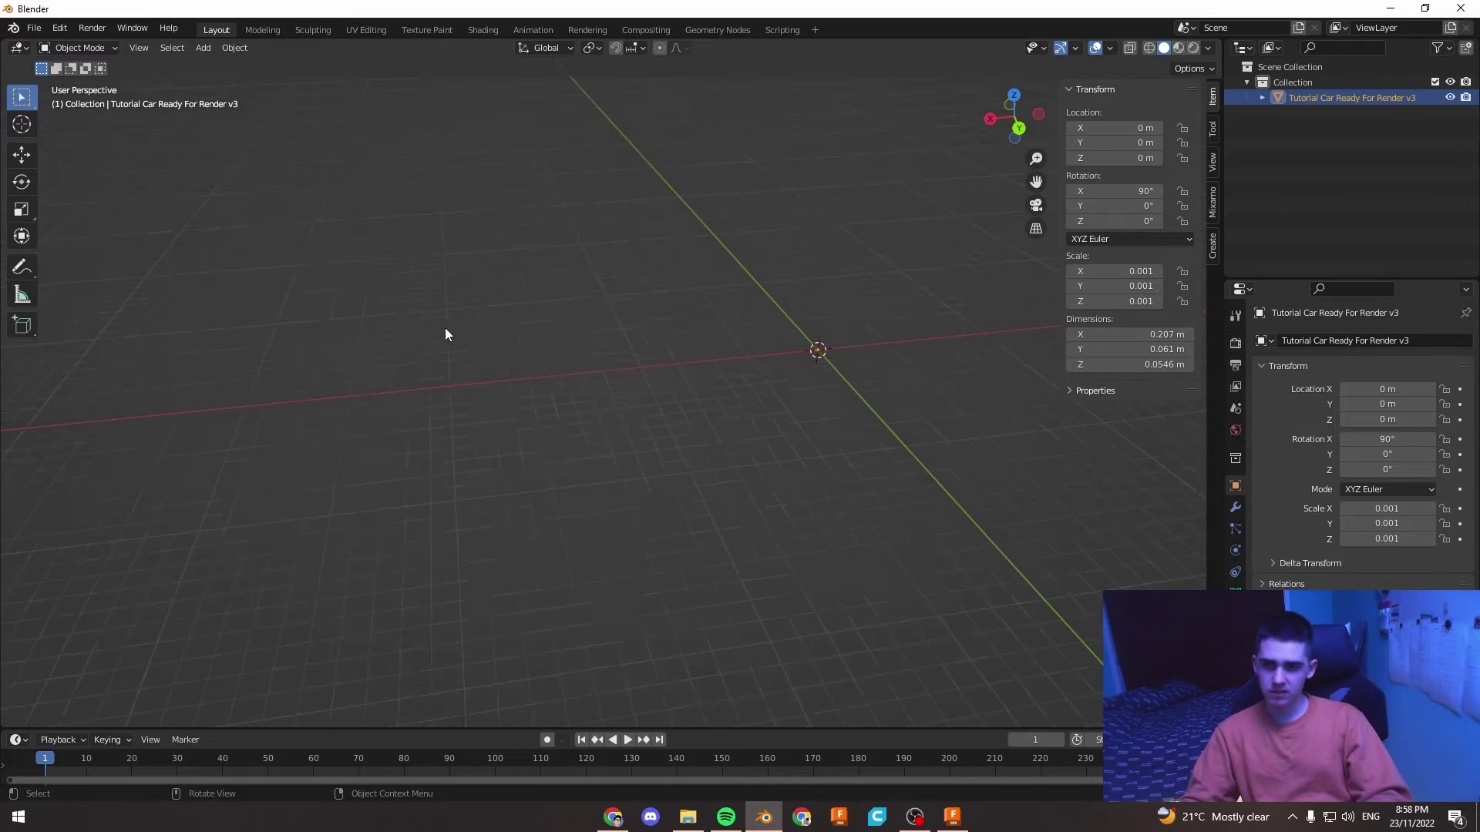
# Step: Rotate the car -90° about the global X axis so it sits on its wheels
pyautogui.press('KP_Decimal')
pyautogui.moveTo(447, 330)
pyautogui.mouseDown(button='middle')
pyautogui.moveTo(857, 354)
pyautogui.moveTo(597, 404)
pyautogui.moveTo(737, 348)
pyautogui.moveTo(642, 343)
pyautogui.moveTo(708, 396)
pyautogui.moveTo(732, 374)
pyautogui.moveTo(765, 397)
pyautogui.moveTo(728, 406)
pyautogui.mouseUp(button='middle')
pyautogui.press('r')
pyautogui.press('x')
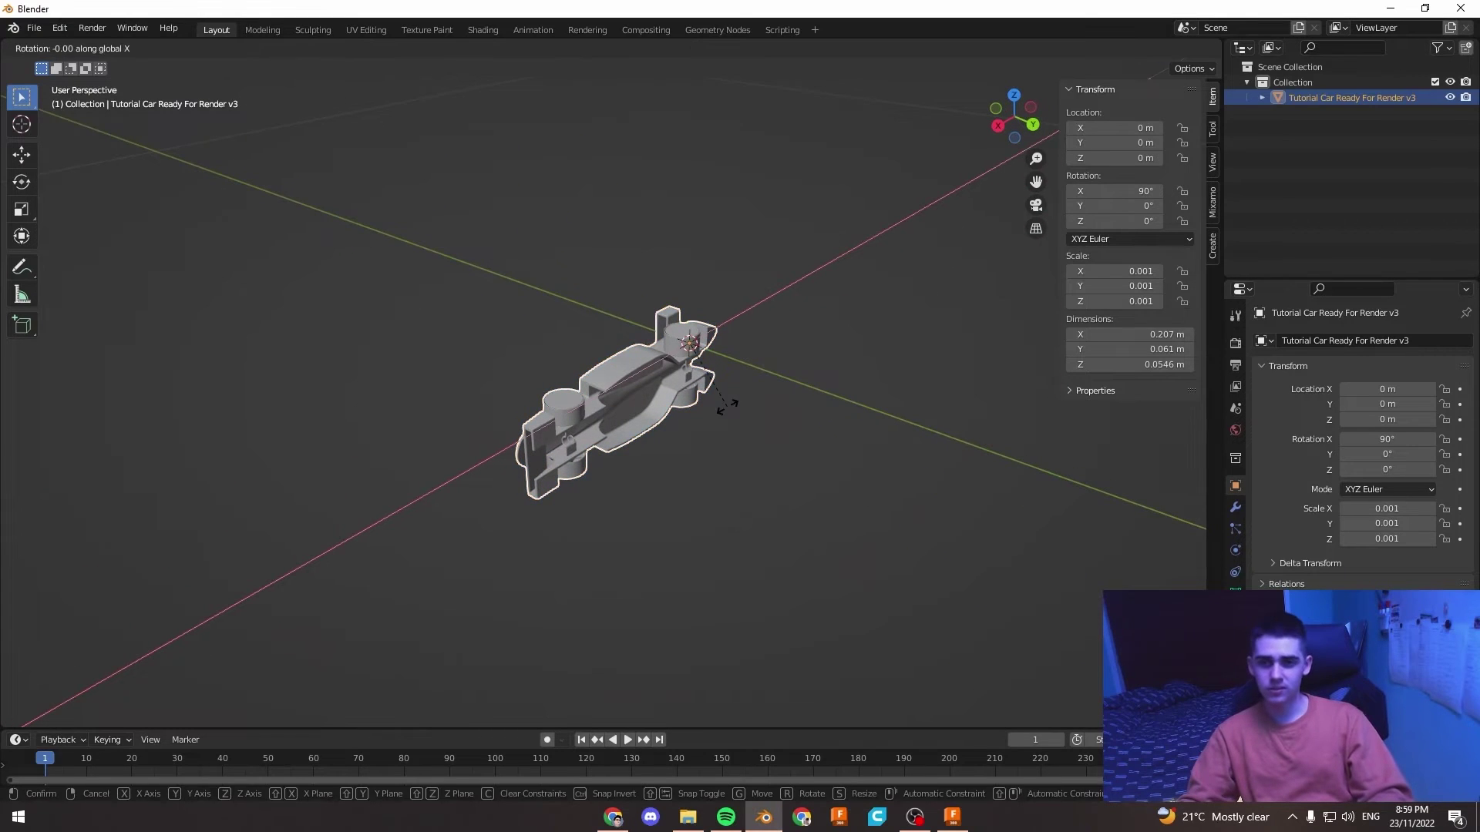
pyautogui.press('Escape')
pyautogui.press('r')
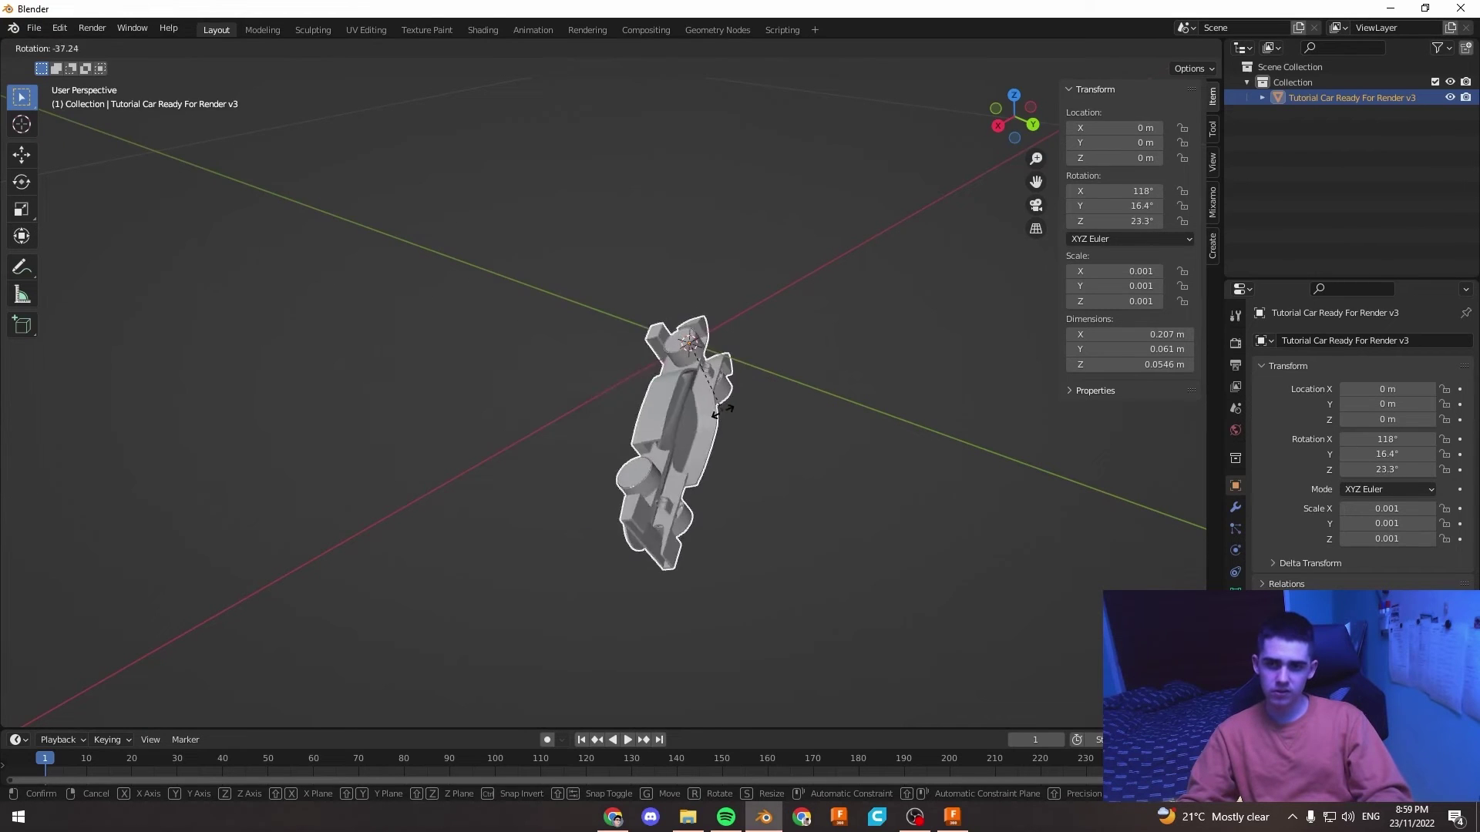
pyautogui.press('x')
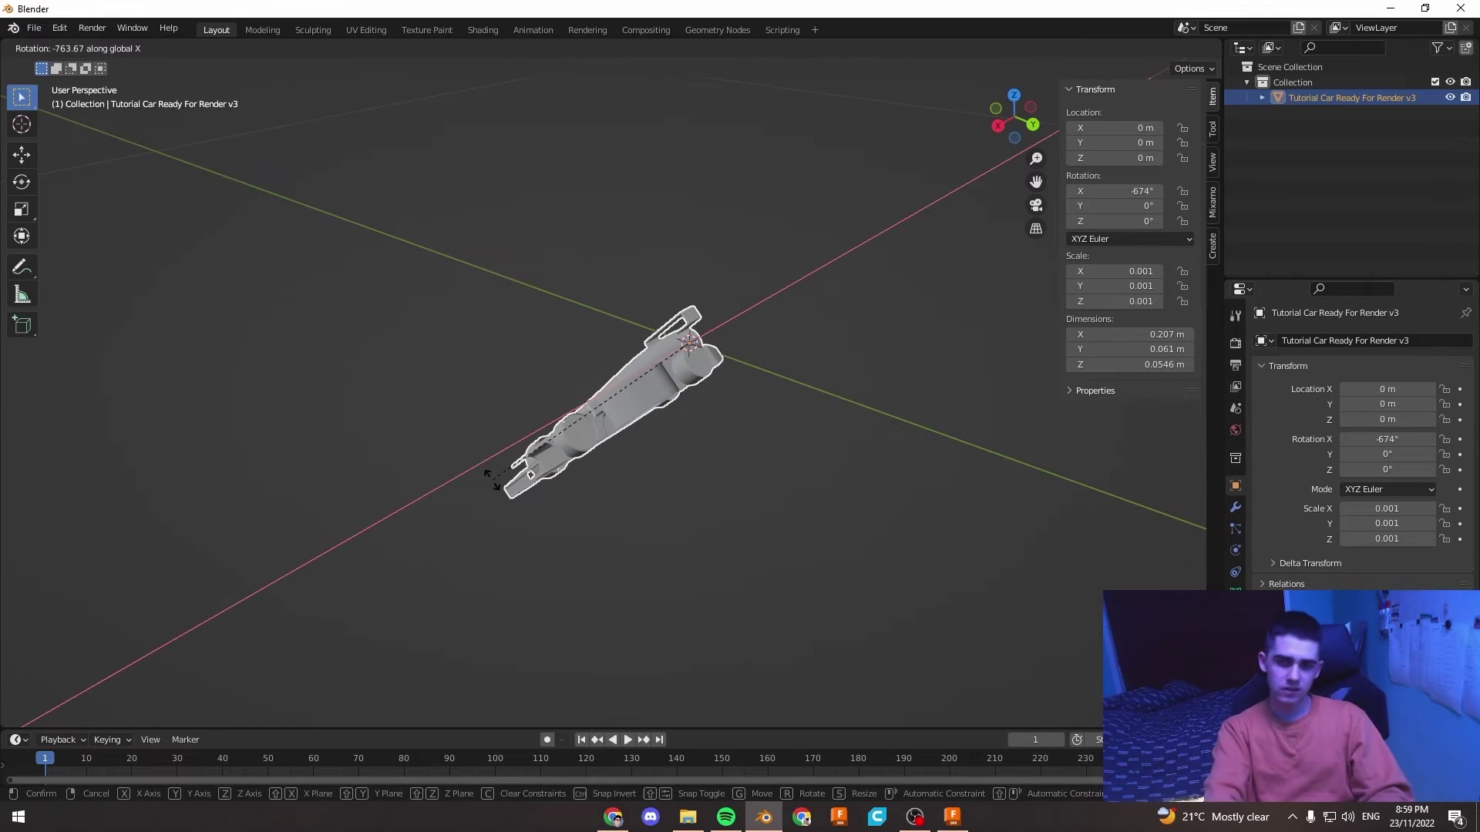
pyautogui.write('90')
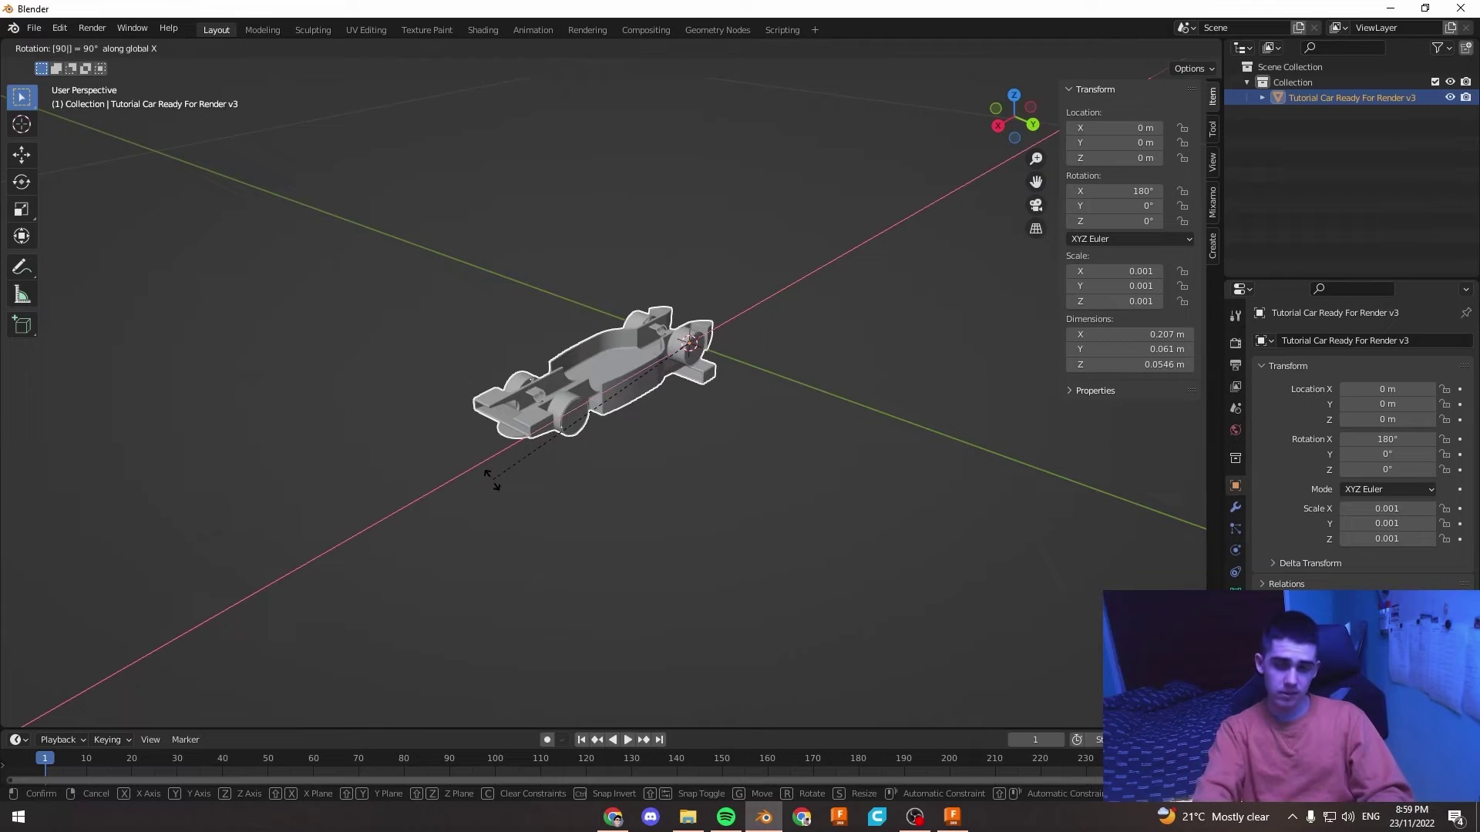
pyautogui.press('-')
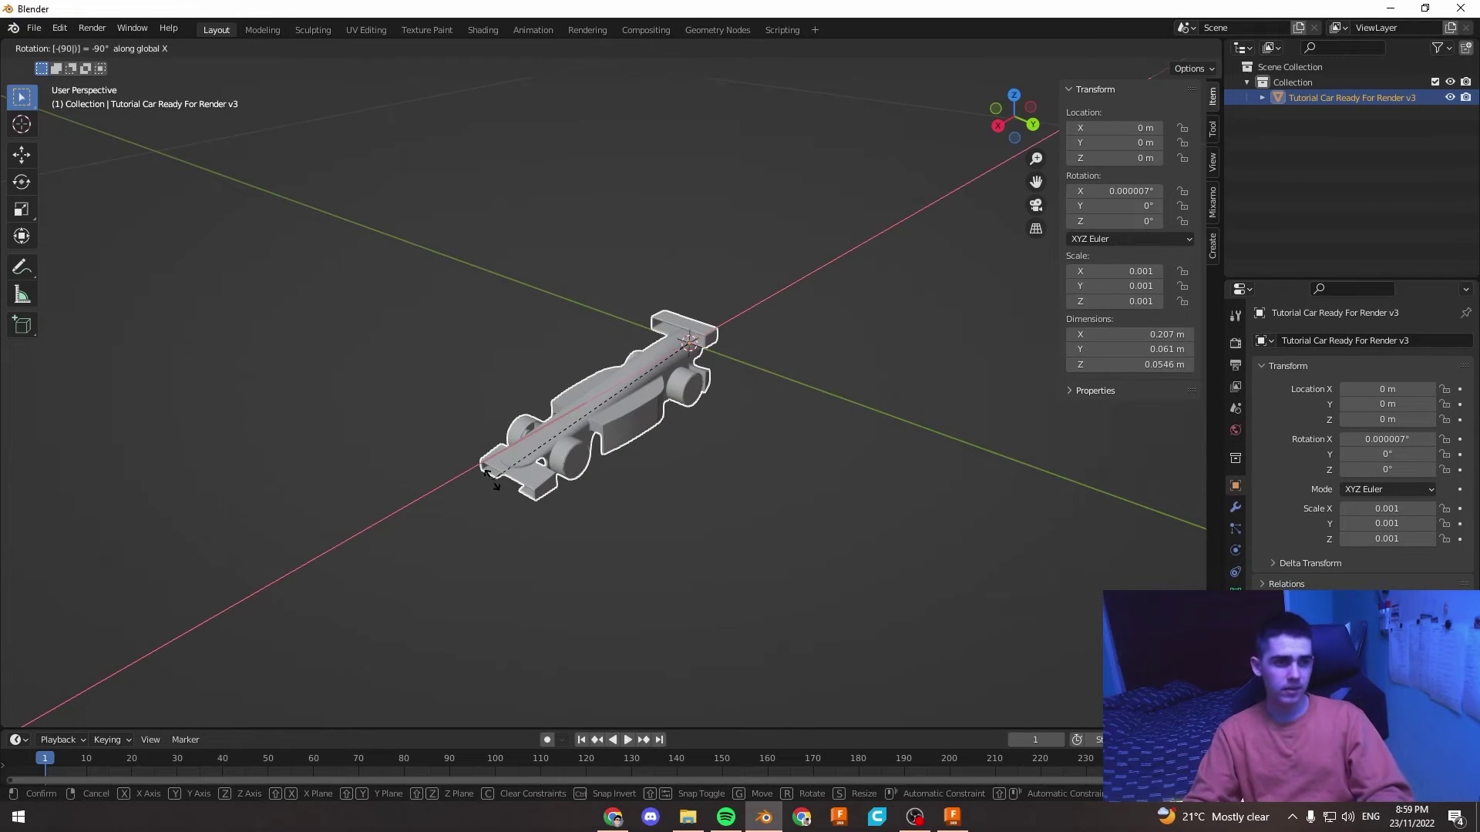
pyautogui.press('Return')
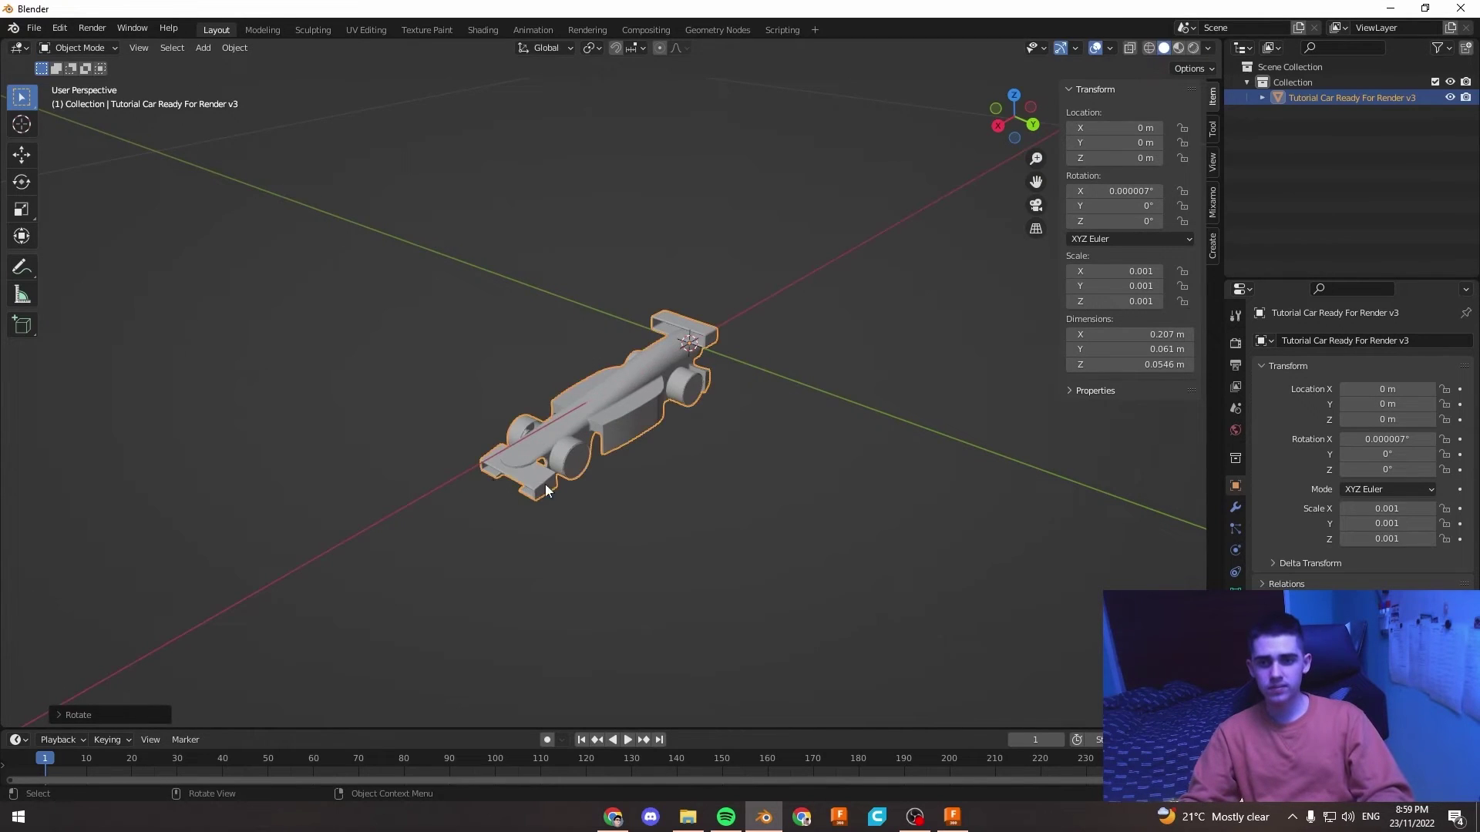
# Step: Orbit and zoom around the rotated car to inspect it side-on
pyautogui.moveTo(545, 484)
pyautogui.mouseDown(button='middle')
pyautogui.moveTo(646, 447)
pyautogui.moveTo(556, 439)
pyautogui.mouseUp(button='middle')
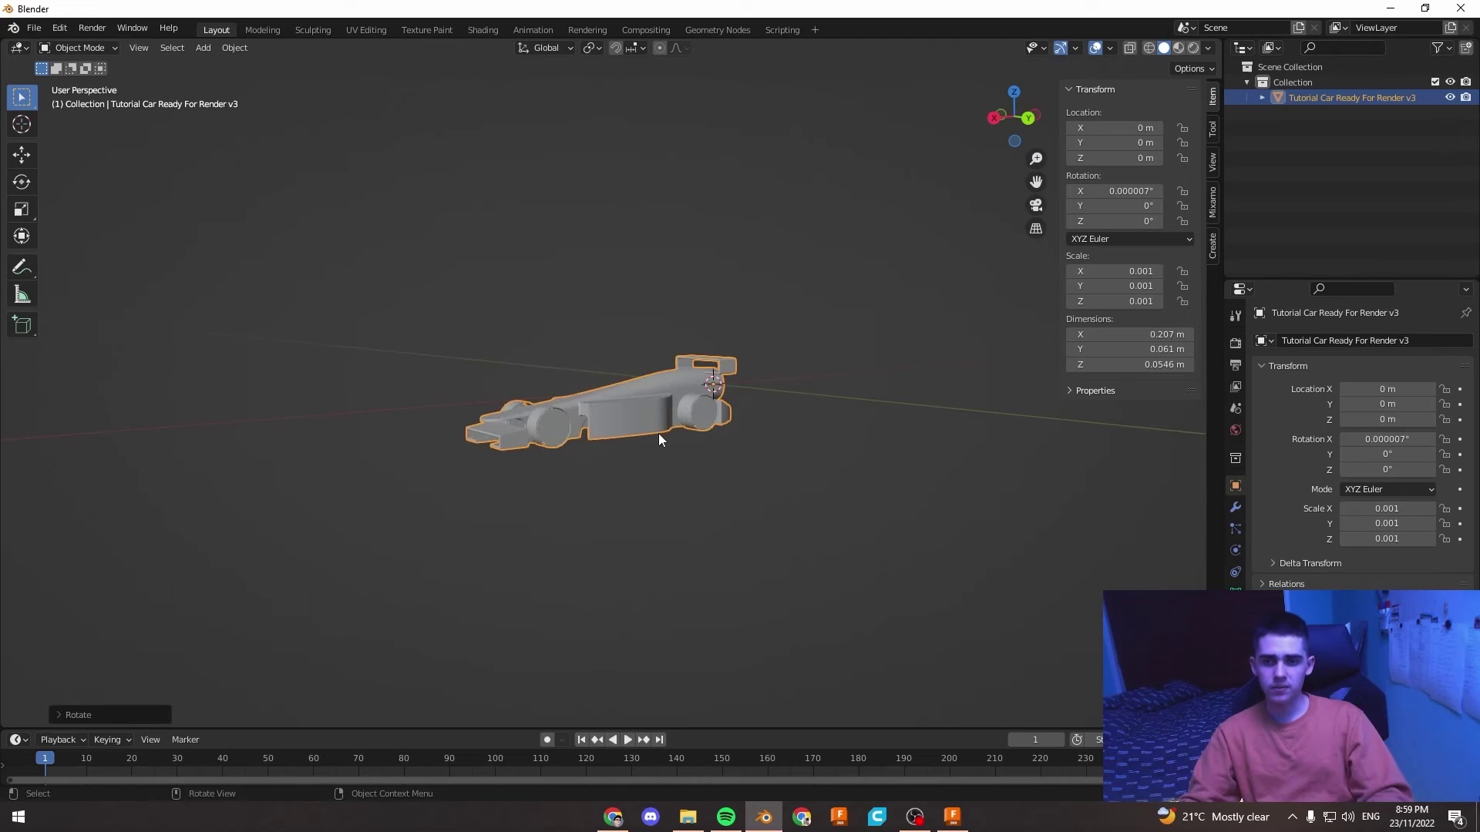
pyautogui.moveTo(658, 433)
pyautogui.mouseDown(button='middle')
pyautogui.moveTo(601, 422)
pyautogui.moveTo(689, 441)
pyautogui.moveTo(565, 483)
pyautogui.mouseUp(button='middle')
pyautogui.scroll(5, 631, 422)
pyautogui.scroll(-3, 640, 447)
pyautogui.scroll(-2, 649, 467)
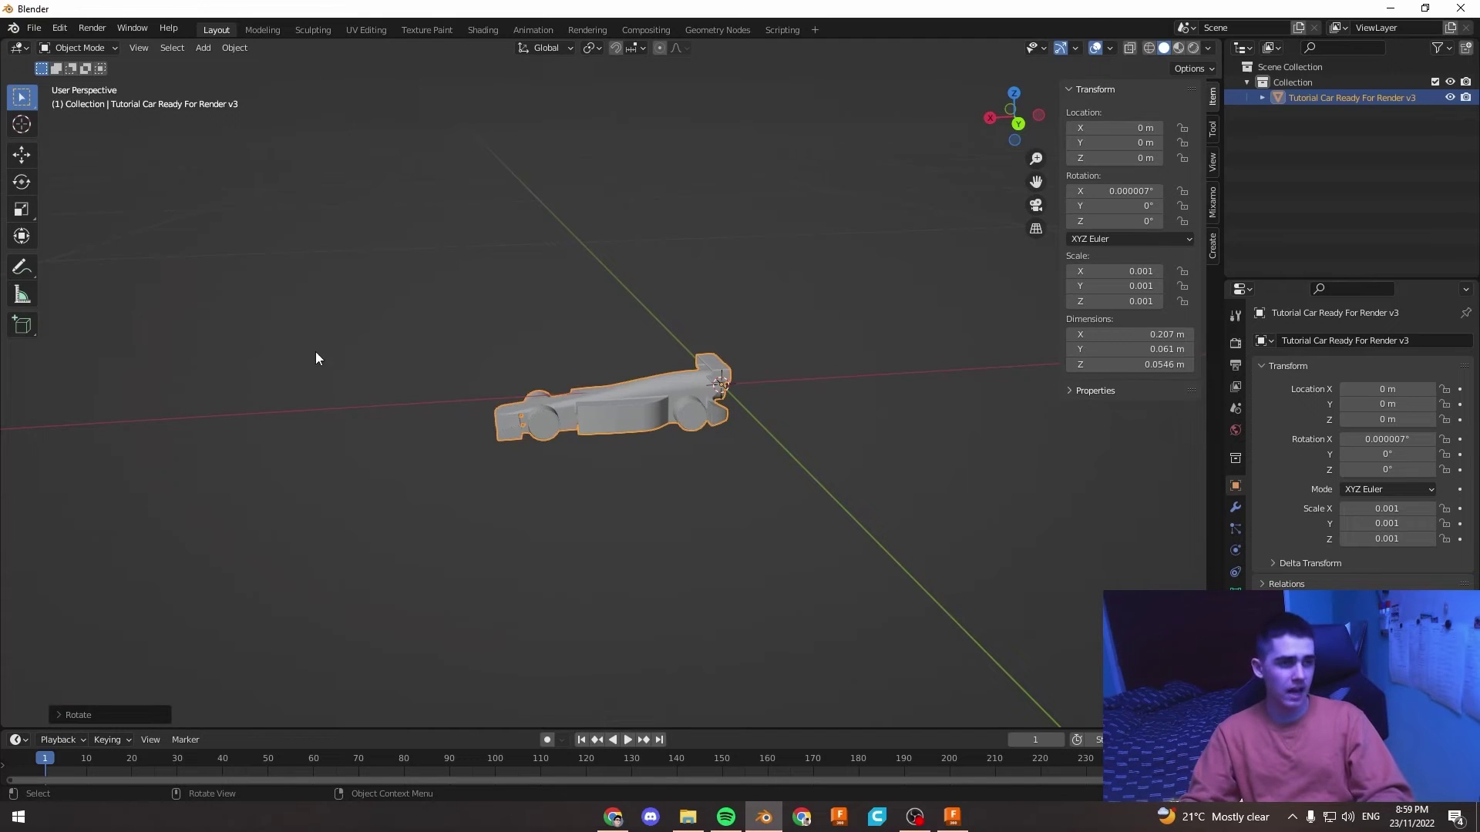
# Step: Add a 2 m mesh plane at the origin as the ground, then reselect the car
pyautogui.click(418, 293)
pyautogui.hotkey('shift', 'a')
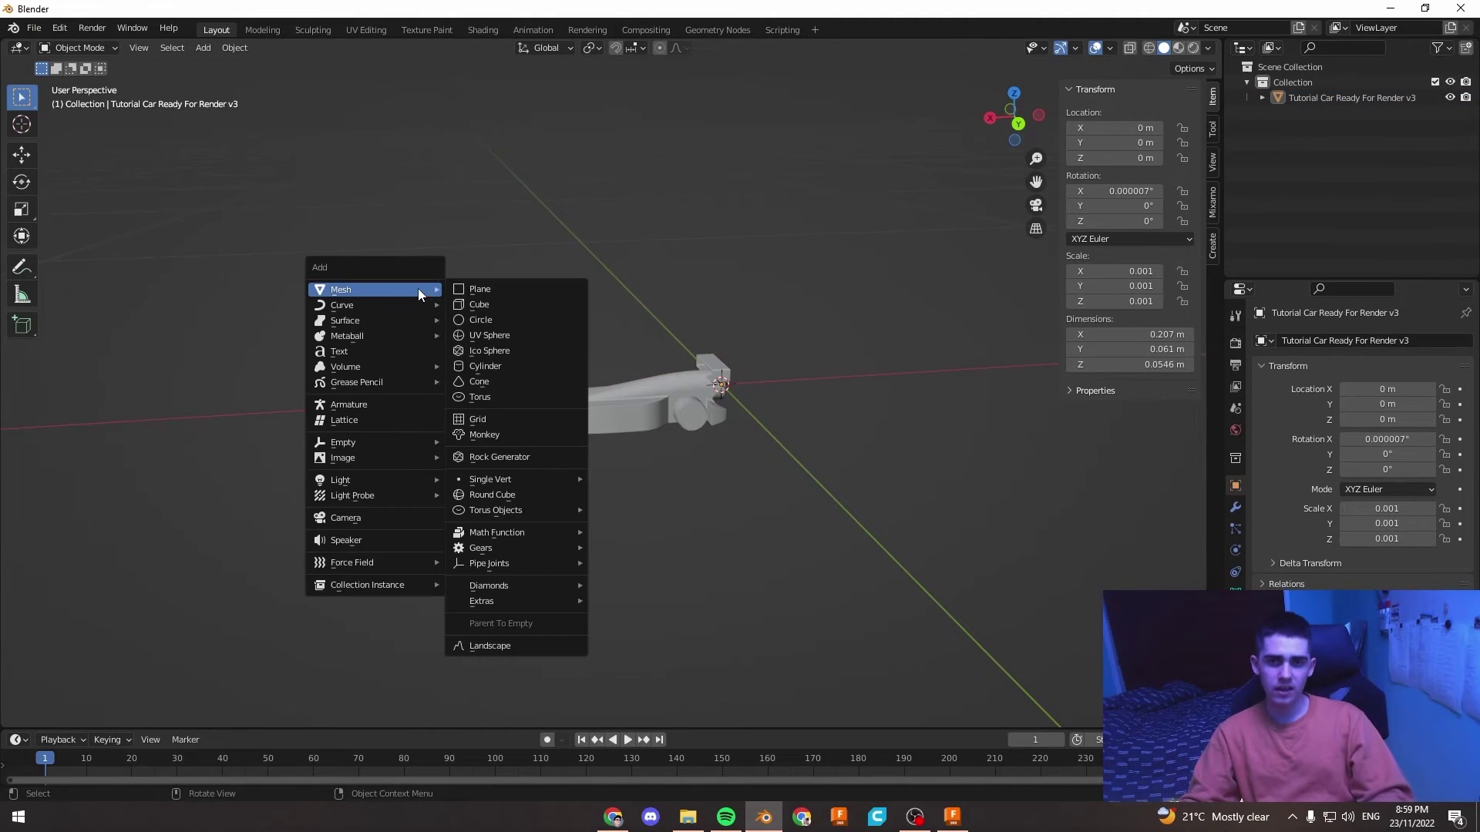
pyautogui.click(489, 291)
pyautogui.moveTo(644, 403)
pyautogui.mouseDown(button='middle')
pyautogui.moveTo(697, 373)
pyautogui.moveTo(652, 395)
pyautogui.mouseUp(button='middle')
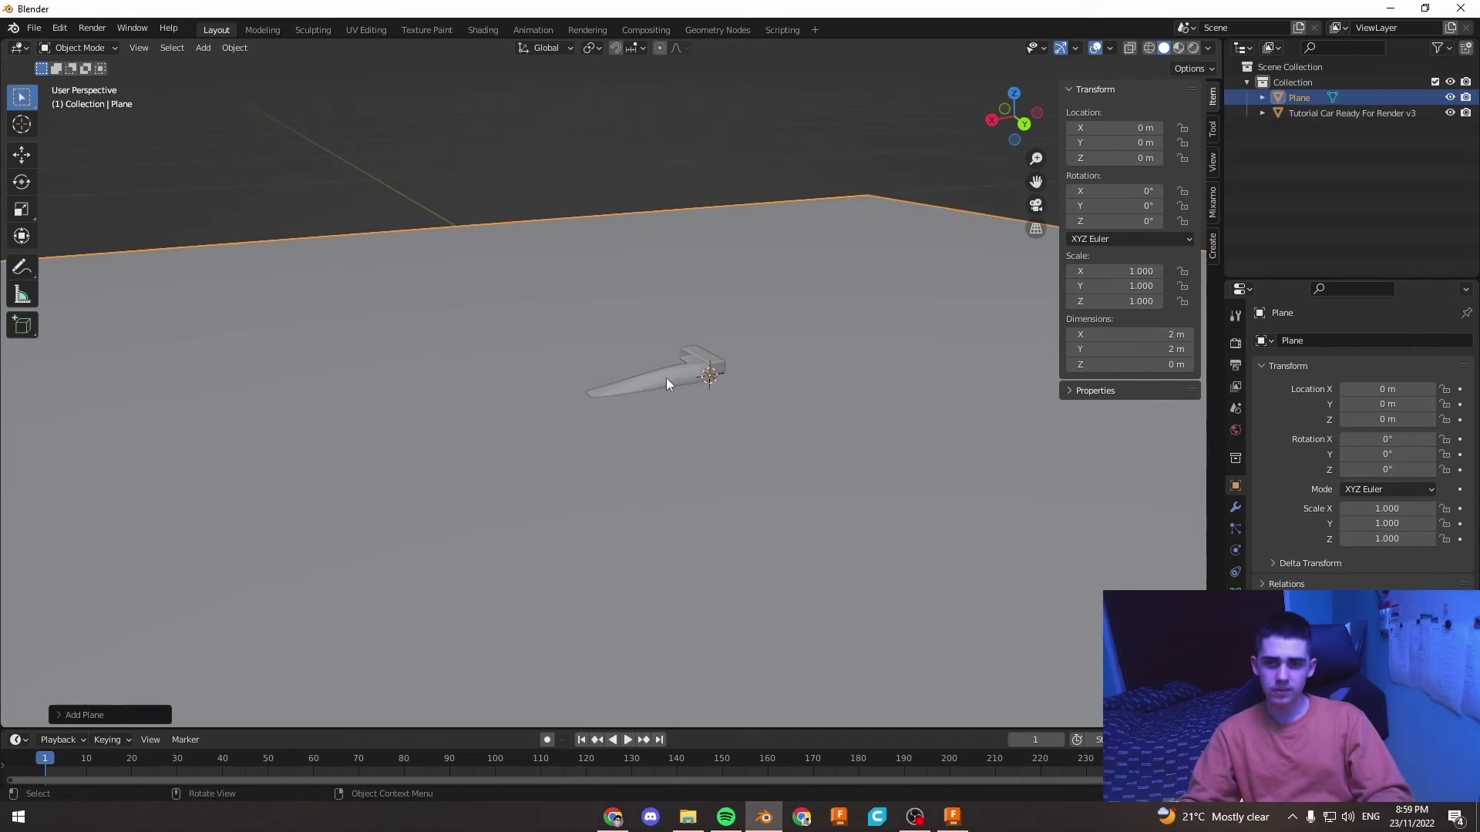
pyautogui.click(666, 378)
pyautogui.scroll(3, 691, 364)
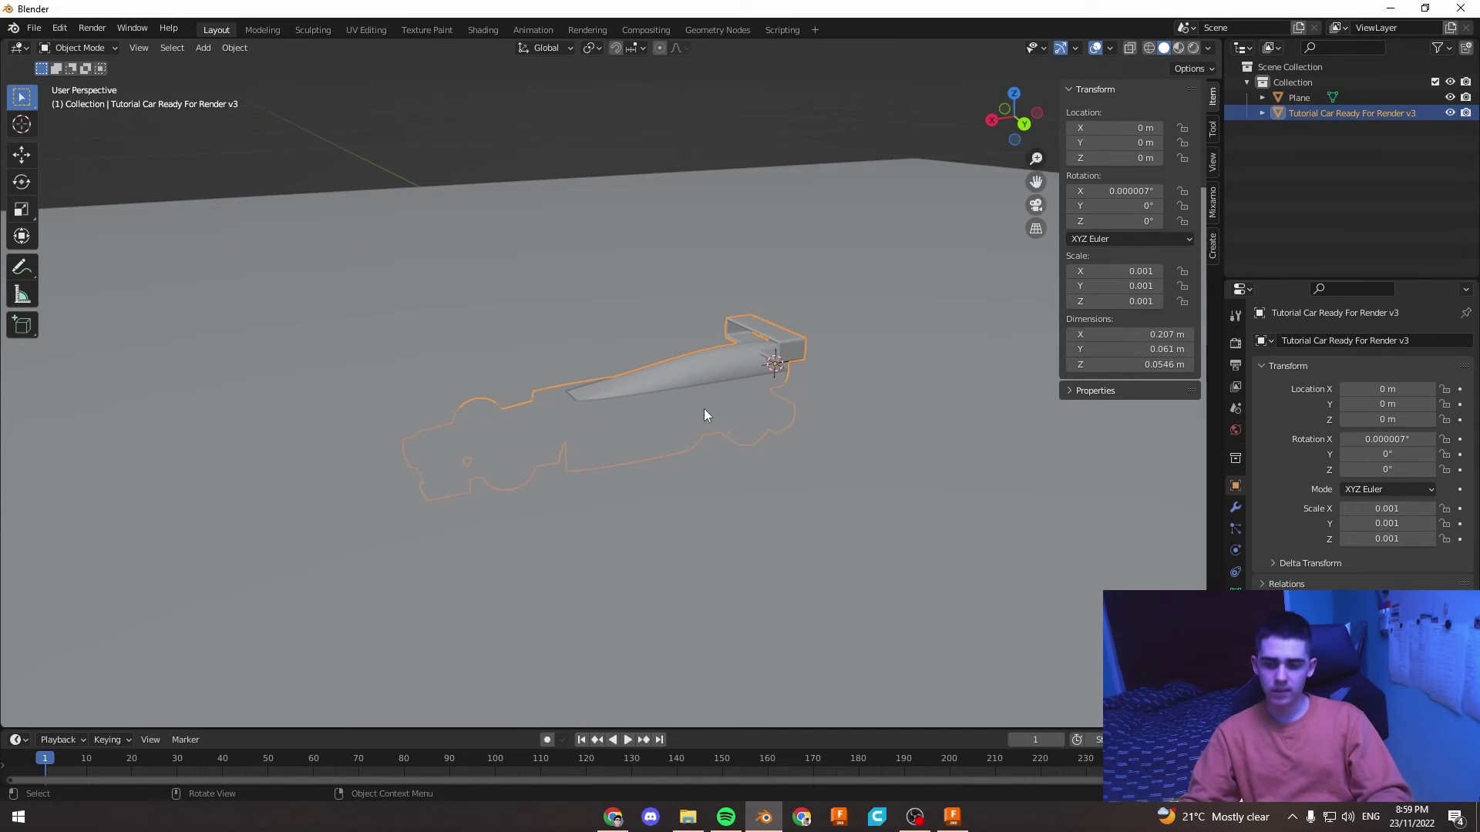
pyautogui.scroll(-3, 696, 406)
# Step: In front view, move the car up along Z to about 0.032 m so its wheels touch the plane
pyautogui.press('KP_1')
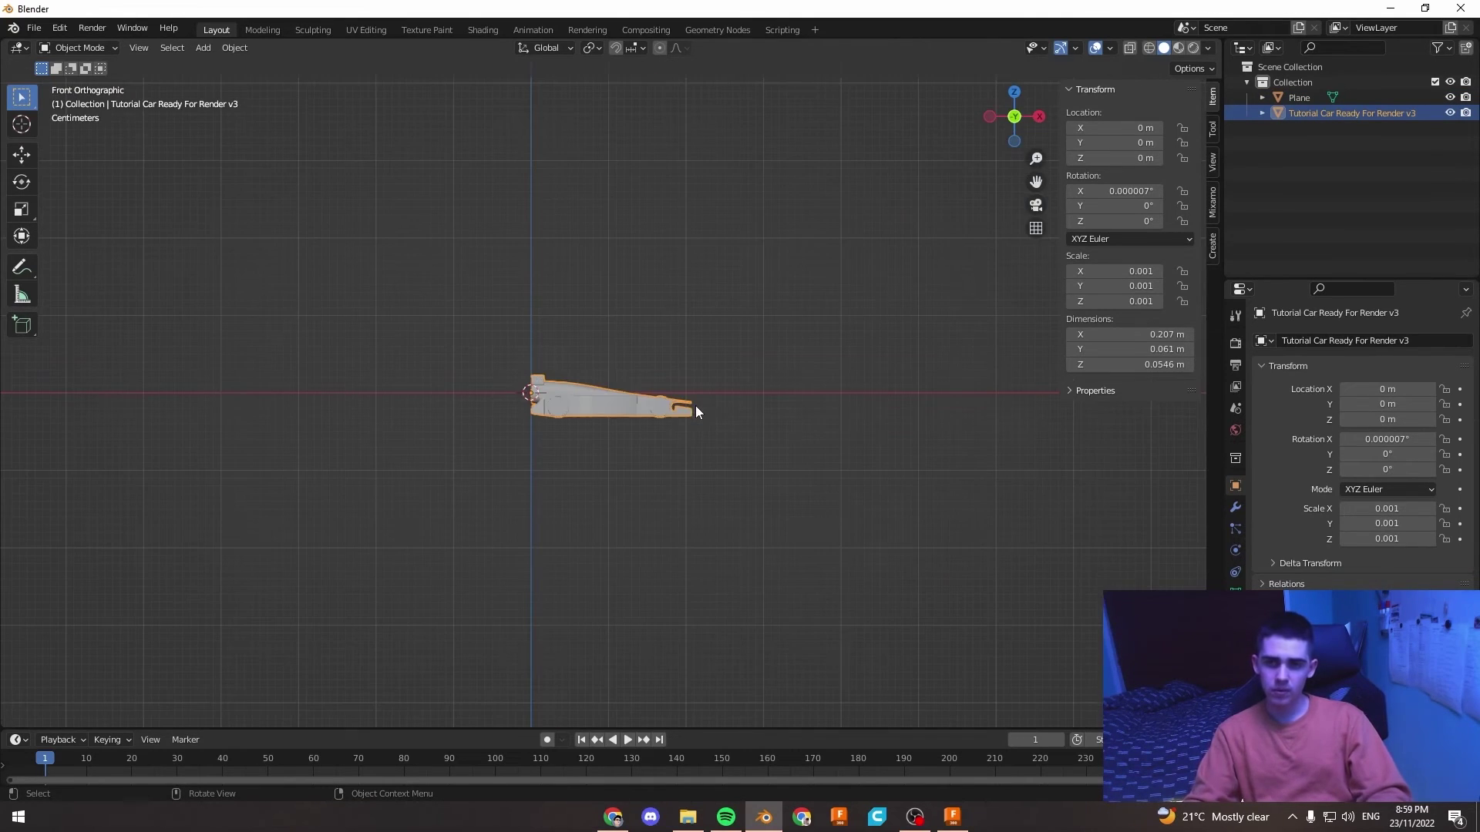
pyautogui.click(152, 49)
pyautogui.moveTo(169, 224)
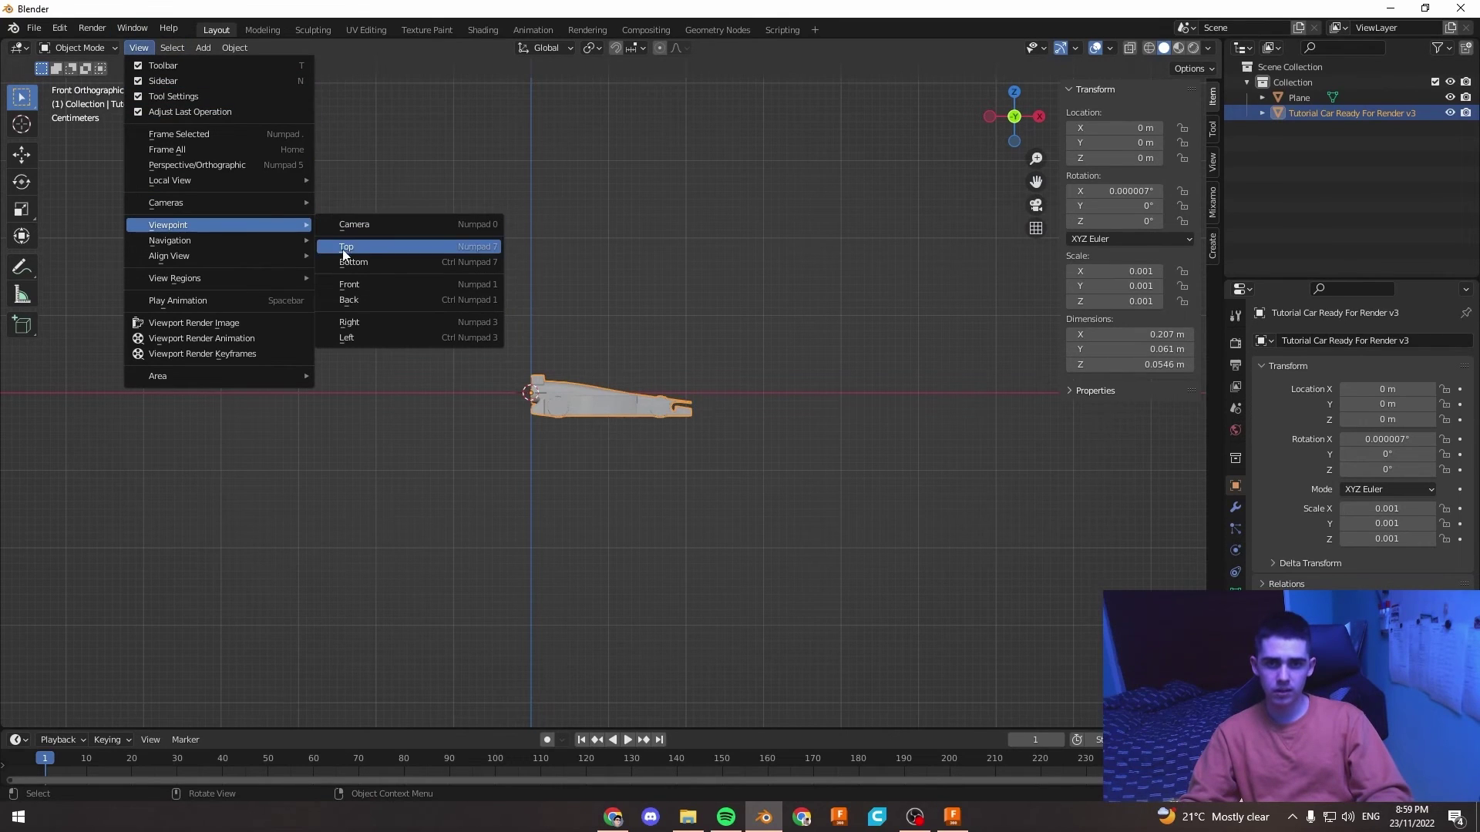
pyautogui.click(353, 282)
pyautogui.scroll(1, 610, 401)
pyautogui.scroll(4, 589, 396)
pyautogui.scroll(3, 622, 399)
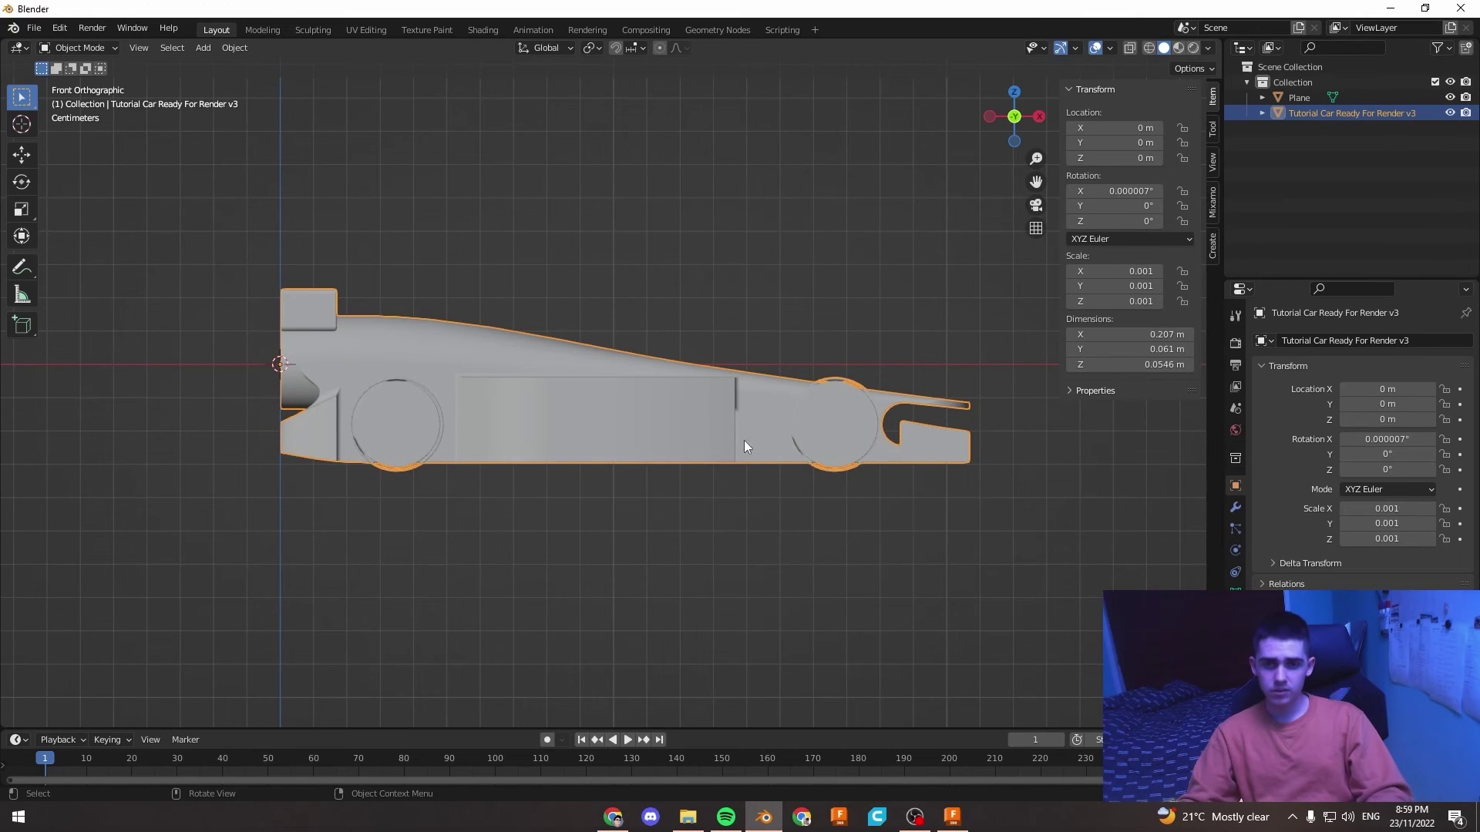
pyautogui.press('g')
pyautogui.press('z')
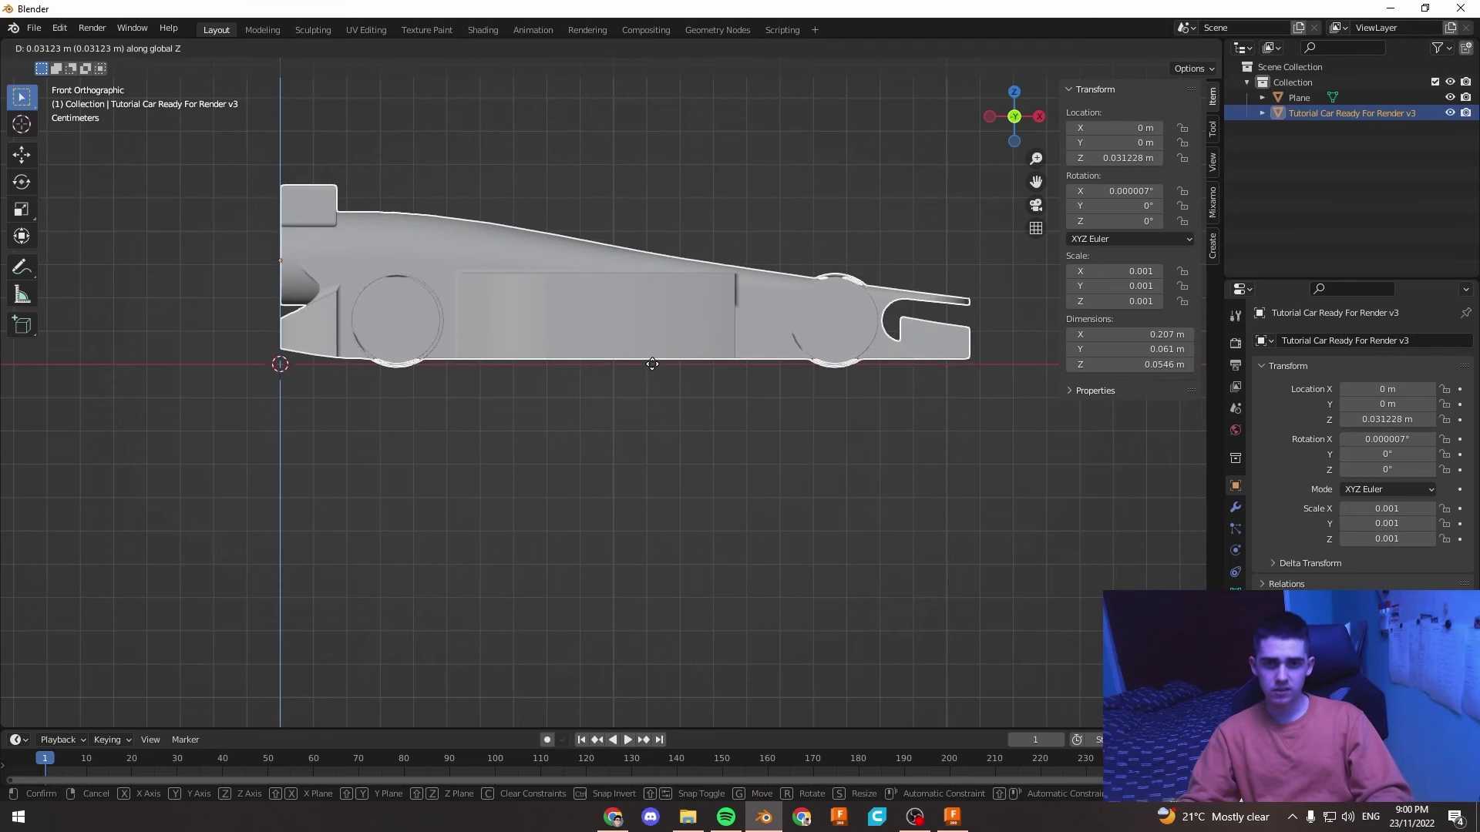
pyautogui.click(652, 356)
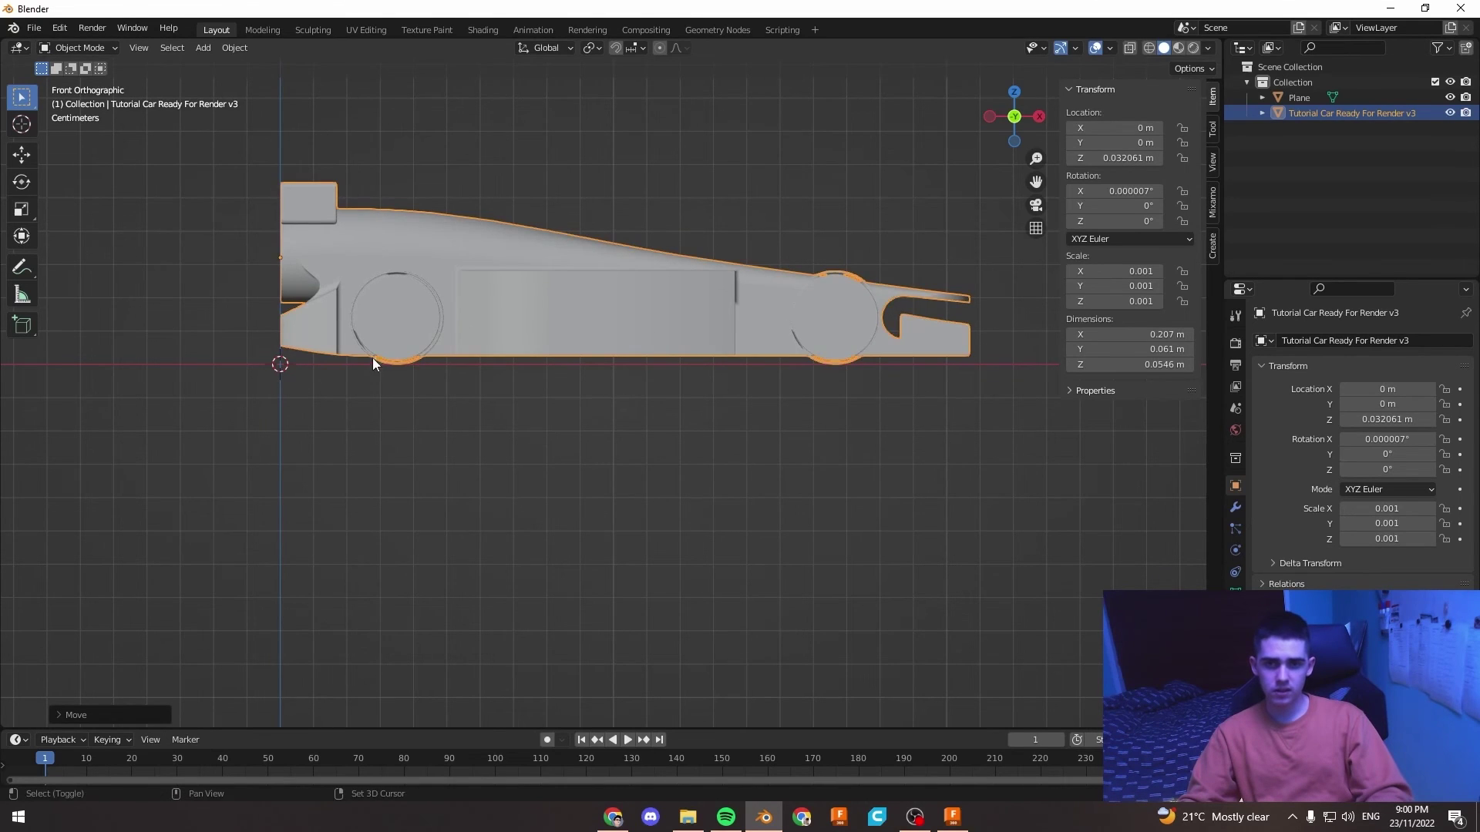
# Step: Zoom in to check the wheel contact, cancel a fine Z adjustment, and re-centre the car
pyautogui.scroll(1, 372, 363)
pyautogui.scroll(4, 483, 387)
pyautogui.keyDown('shift'); pyautogui.moveTo(323, 327); pyautogui.dragTo(812, 399, button='middle'); pyautogui.keyUp('shift')
pyautogui.scroll(2, 433, 399)
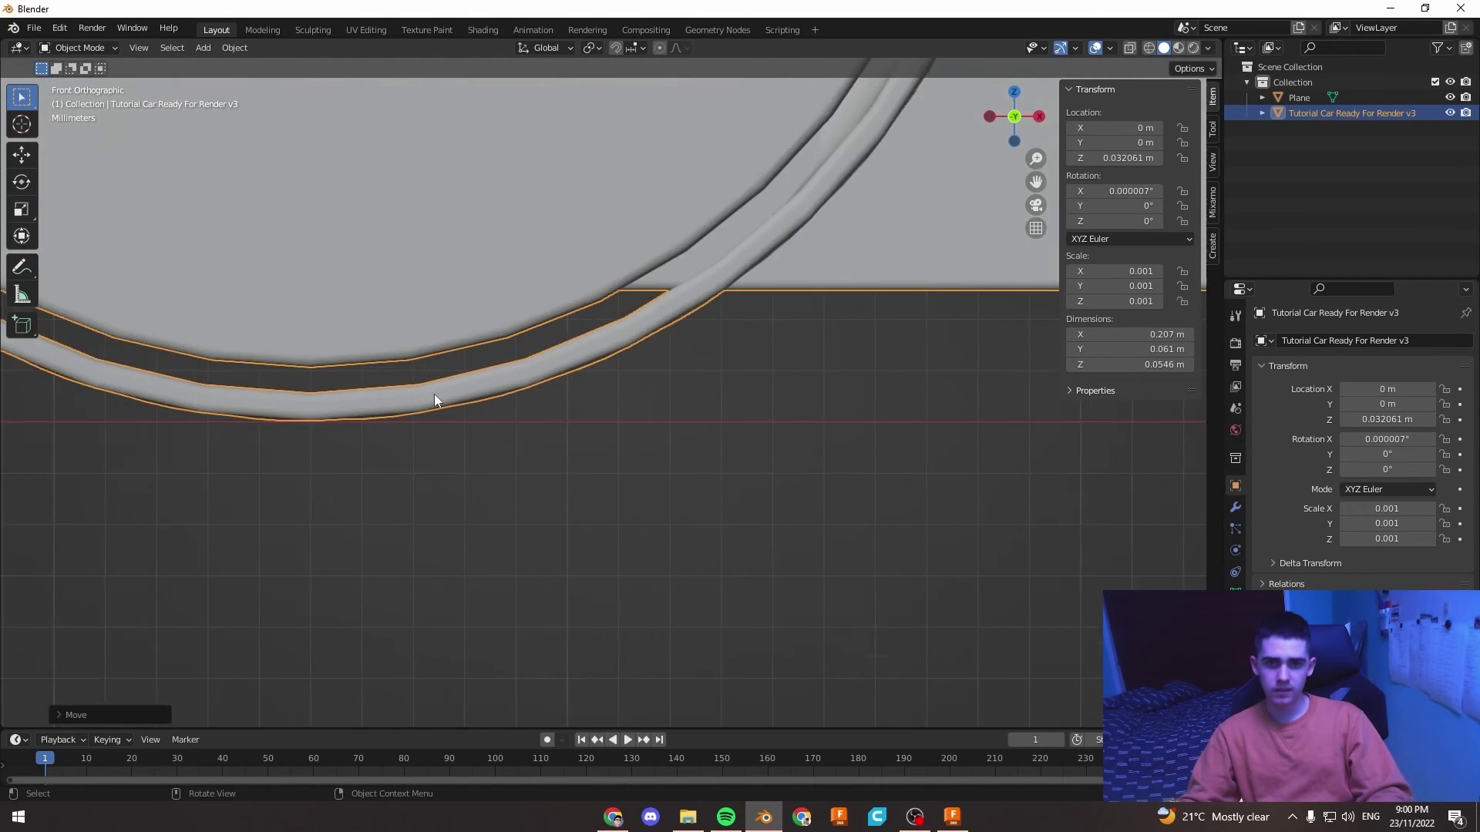
pyautogui.keyDown('shift'); pyautogui.moveTo(434, 395); pyautogui.dragTo(817, 406, button='middle'); pyautogui.keyUp('shift')
pyautogui.press('g')
pyautogui.press('z')
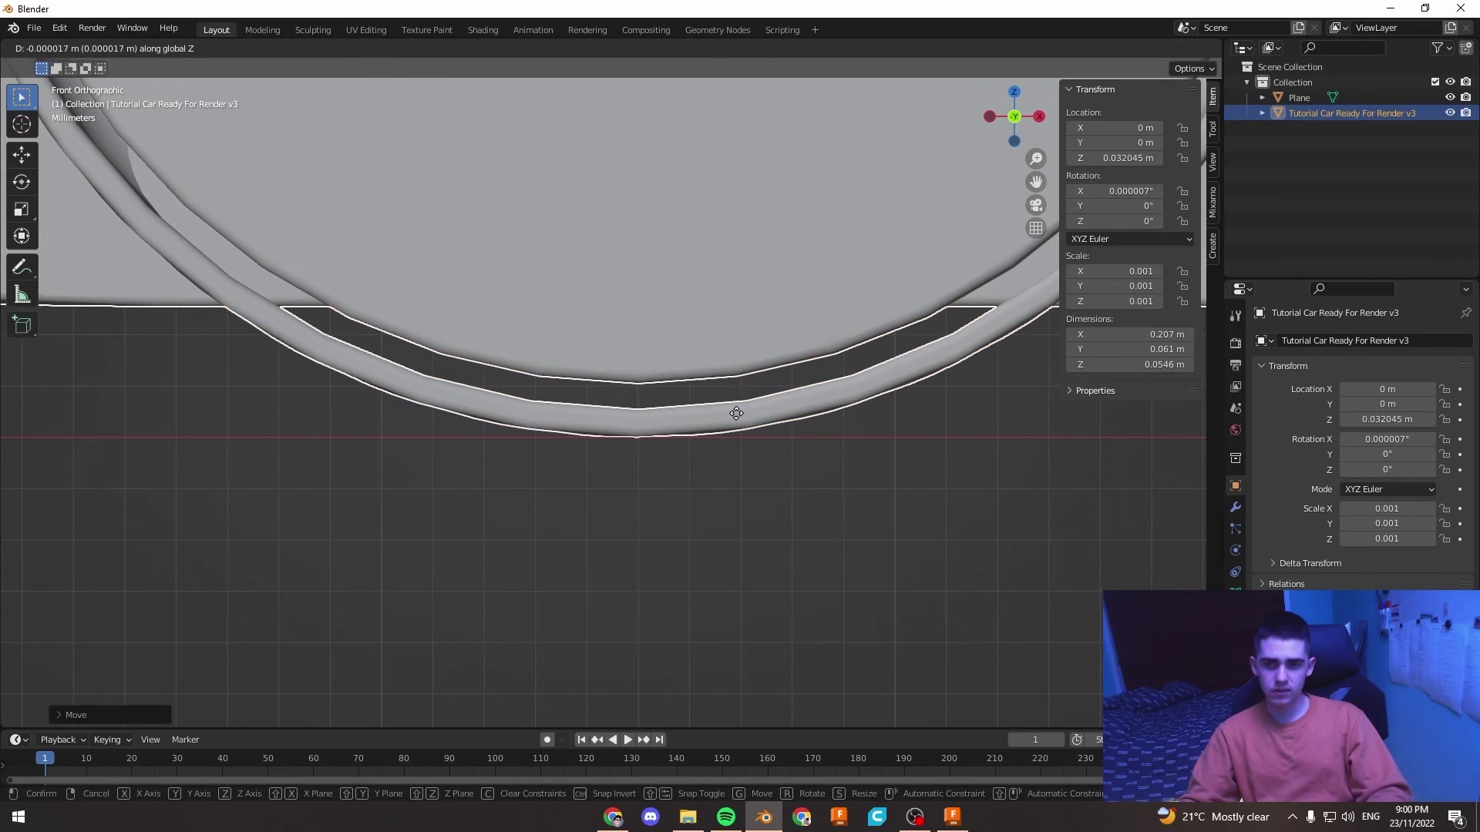
pyautogui.rightClick(737, 409)
pyautogui.scroll(-1, 742, 406)
pyautogui.scroll(-3, 770, 401)
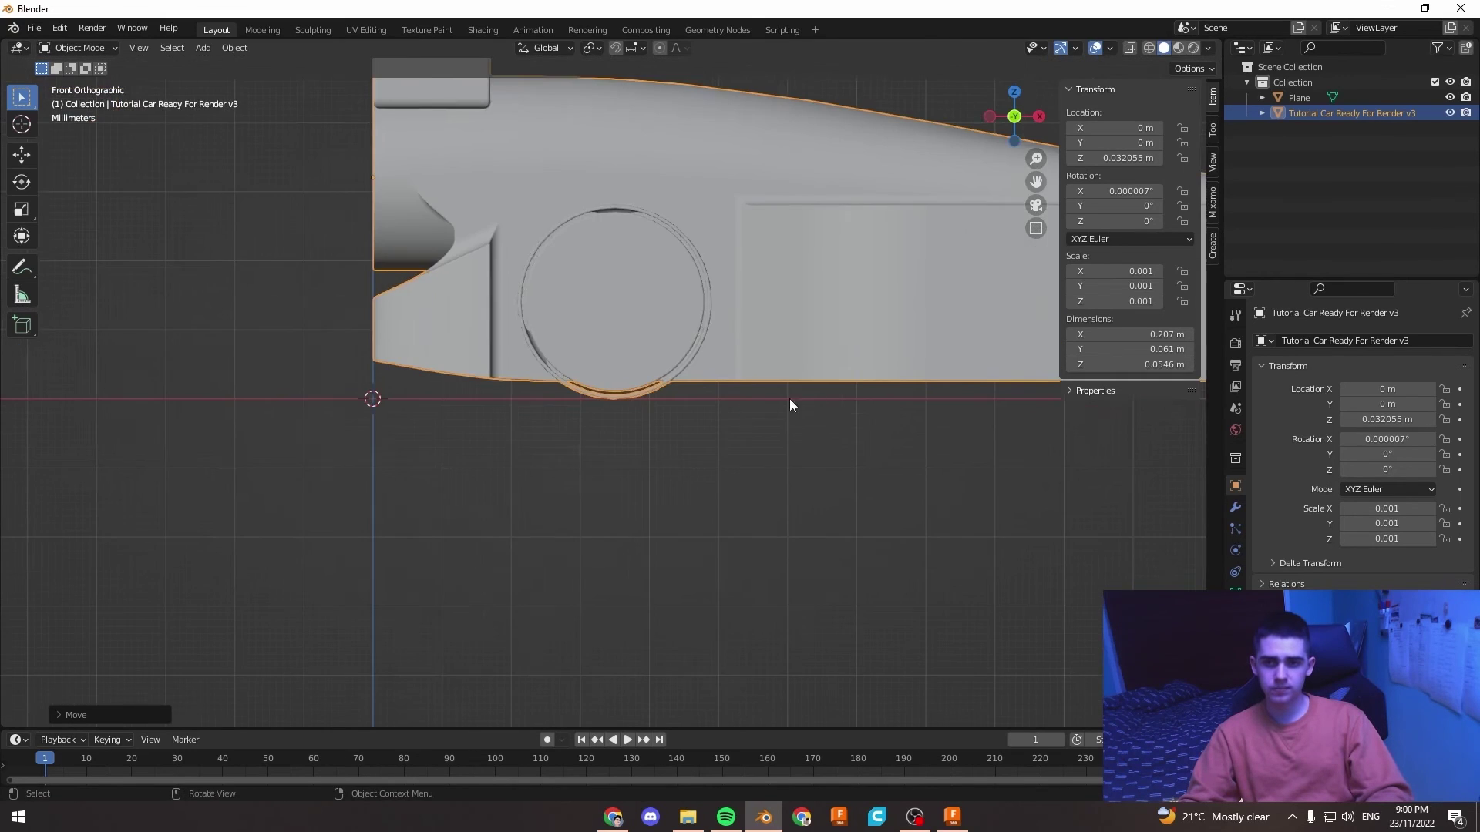
pyautogui.scroll(-2, 694, 424)
pyautogui.scroll(-1, 694, 432)
pyautogui.keyDown('shift'); pyautogui.moveTo(747, 429); pyautogui.dragTo(678, 465, button='middle'); pyautogui.keyUp('shift')
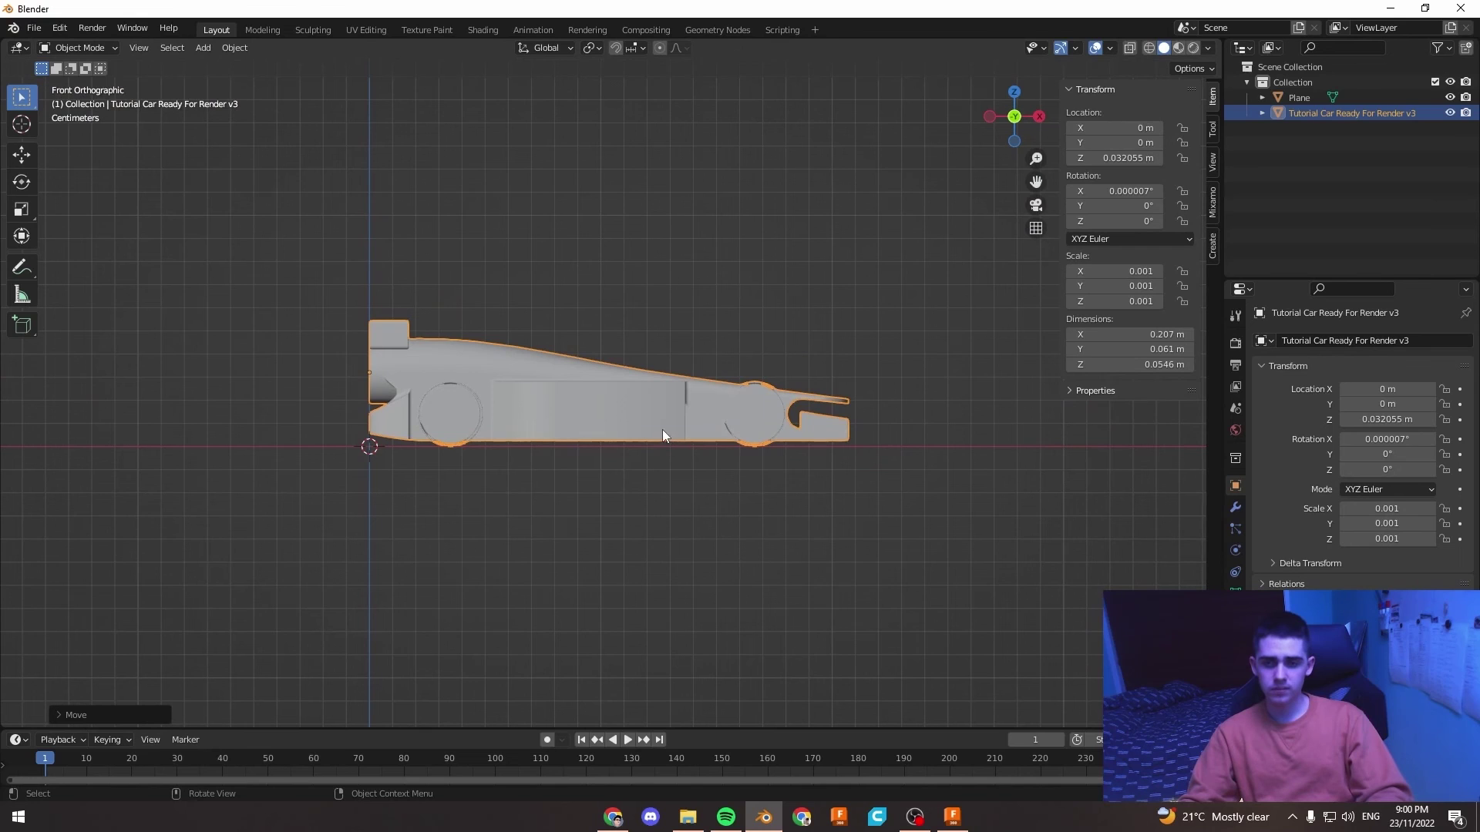
pyautogui.click(688, 319)
pyautogui.moveTo(724, 336)
pyautogui.mouseDown(button='middle')
pyautogui.moveTo(729, 349)
pyautogui.moveTo(584, 368)
pyautogui.moveTo(586, 409)
pyautogui.moveTo(599, 340)
pyautogui.moveTo(664, 422)
pyautogui.moveTo(609, 423)
pyautogui.mouseUp(button='middle')
pyautogui.scroll(-4, 594, 374)
pyautogui.scroll(4, 609, 424)
pyautogui.scroll(1, 656, 421)
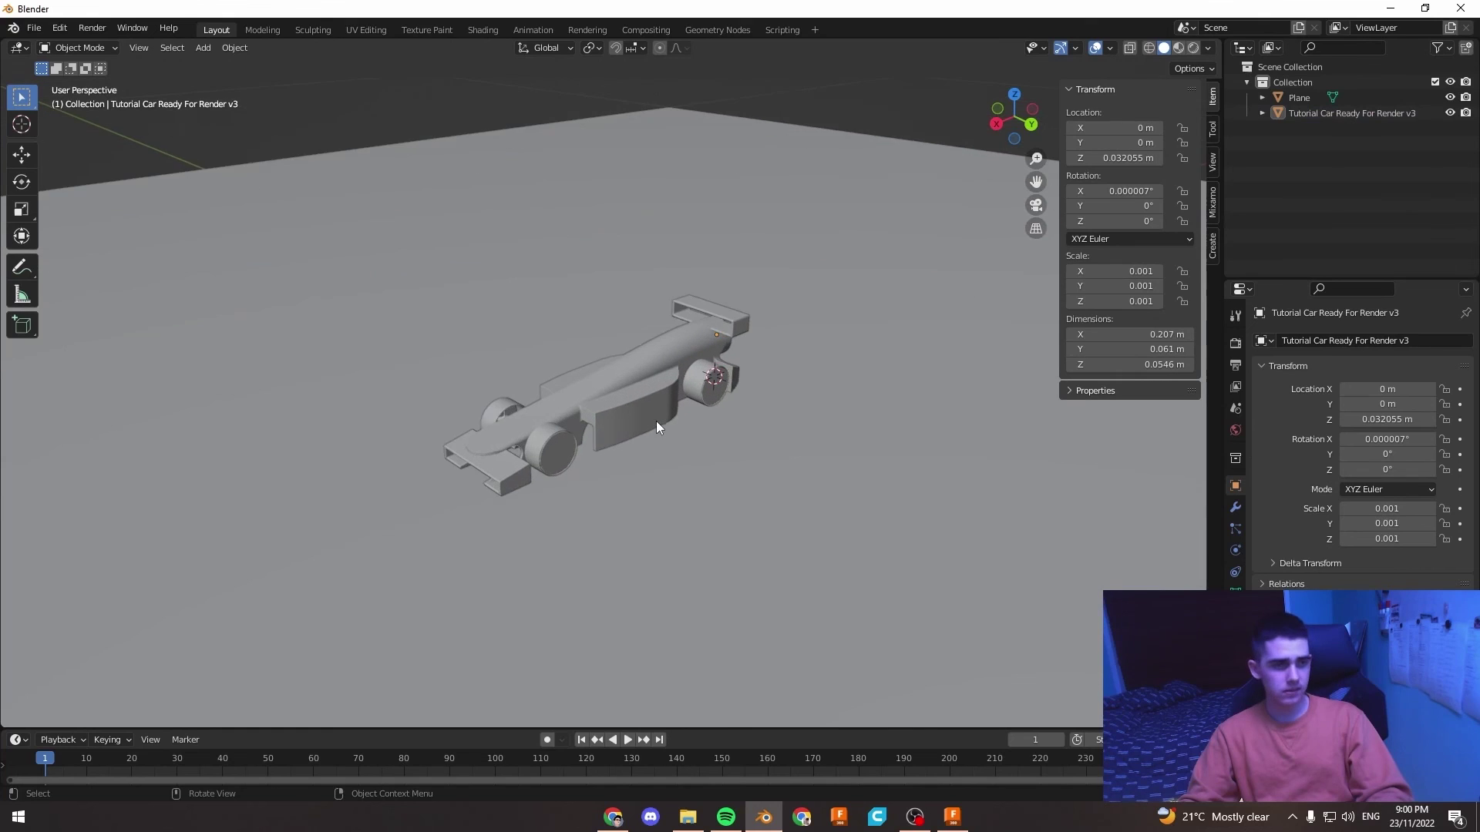
pyautogui.scroll(3, 659, 419)
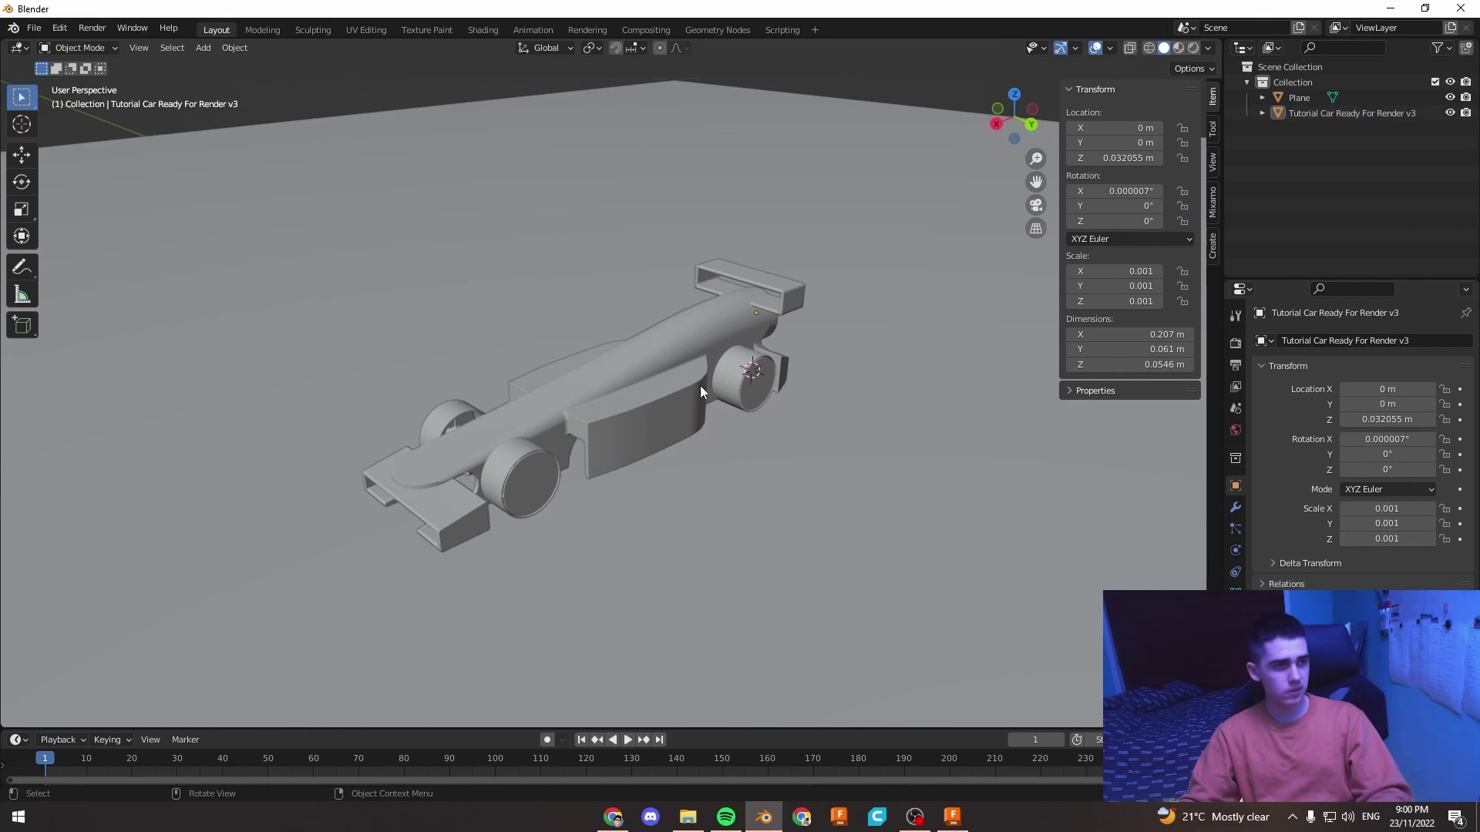